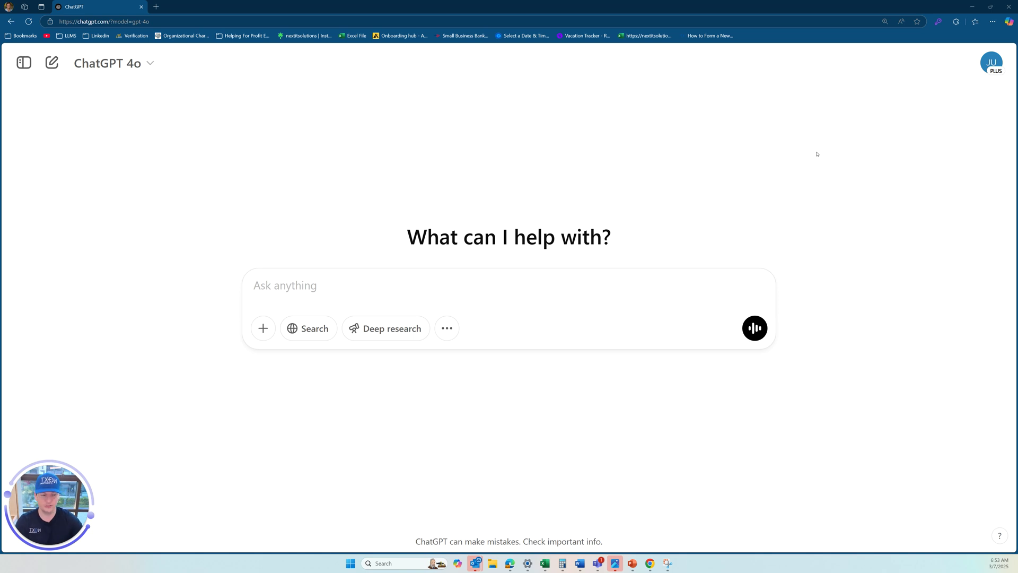
Step: Ask ChatGPT for 20 keywords to rank #1 in Los Angeles as a facelift and Botox surgical center
{"action": "left_click", "coordinate": [328, 283]}
{"action": "type", "text": "Give me a list of "}
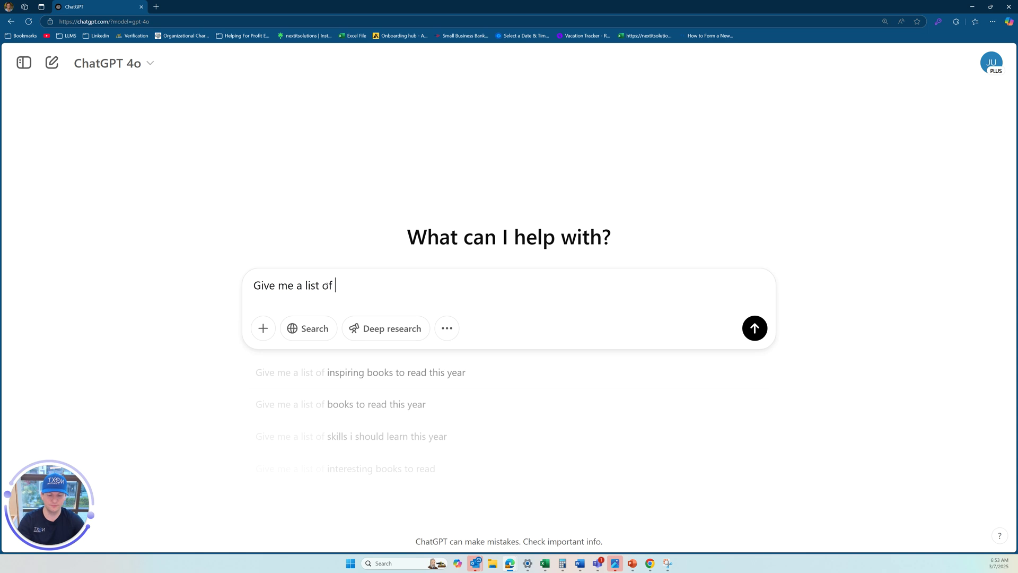
{"action": "type", "text": "20 key words to "}
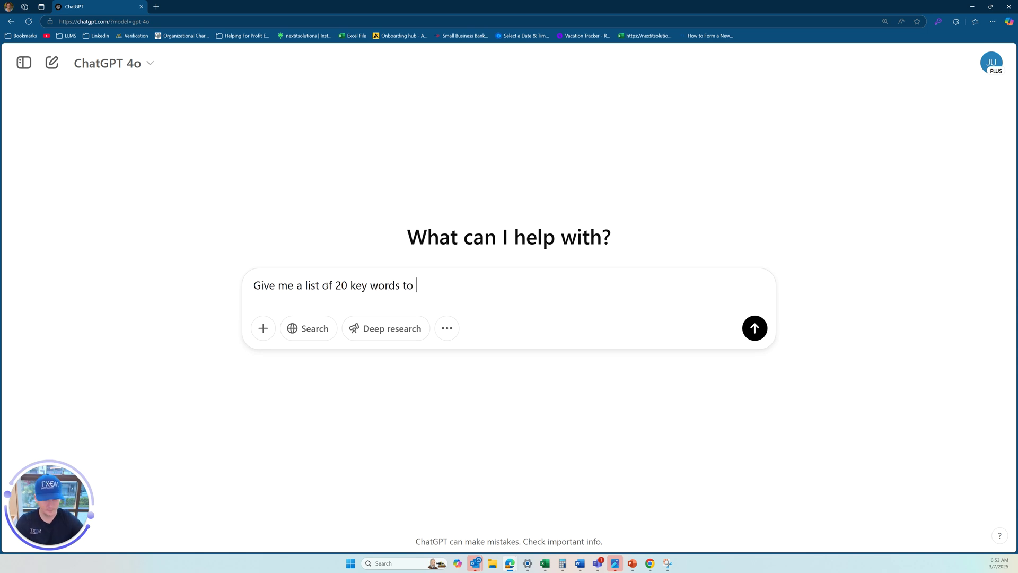
{"action": "type", "text": "rank #1 "}
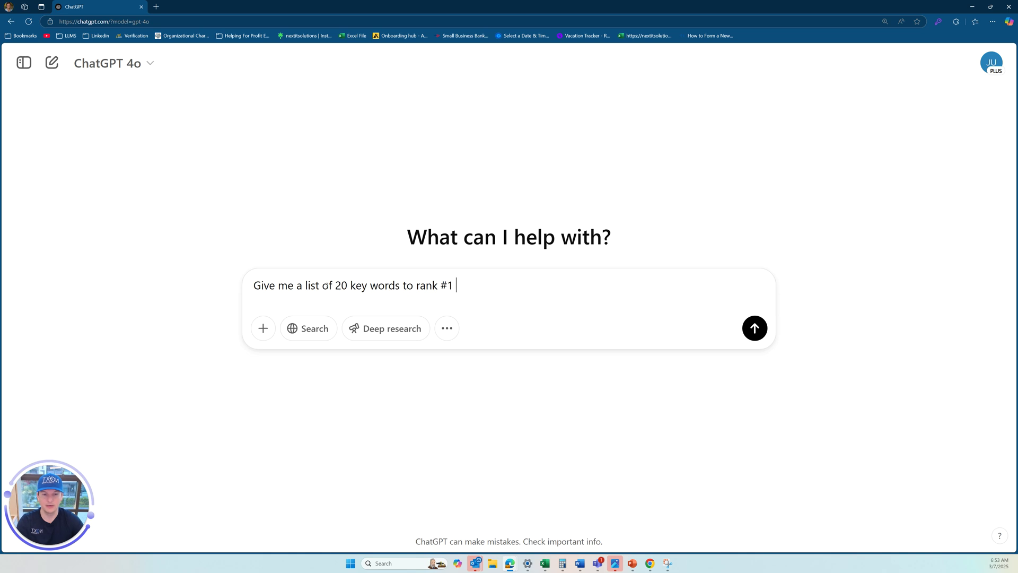
{"action": "type", "text": "in "}
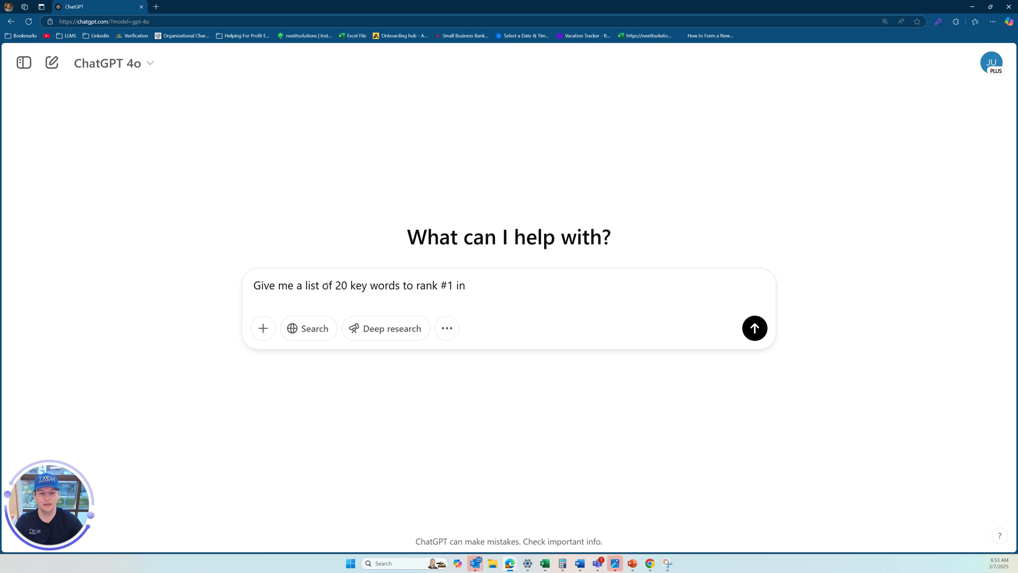
{"action": "type", "text": "Los "}
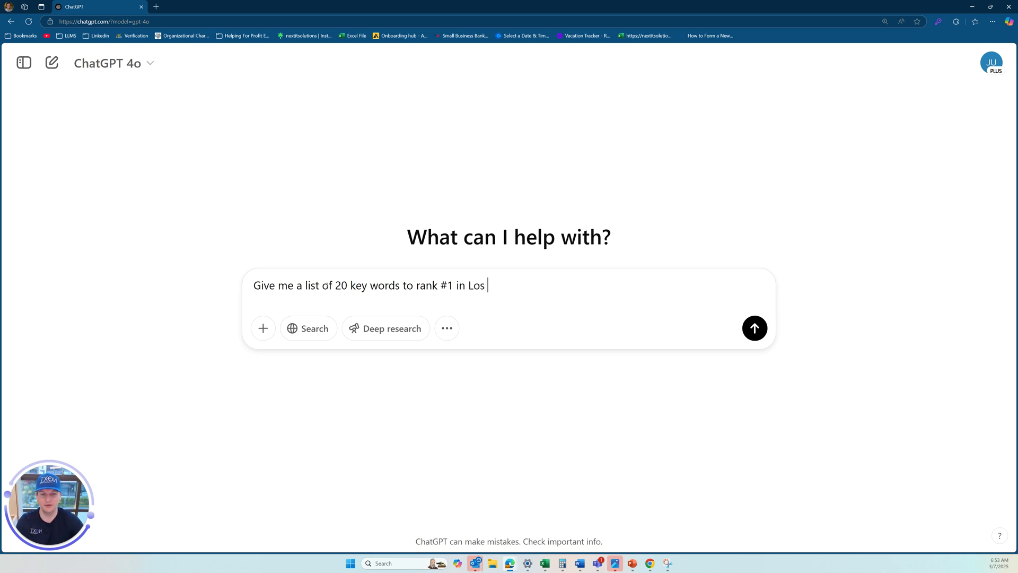
{"action": "type", "text": "Angeles cal"}
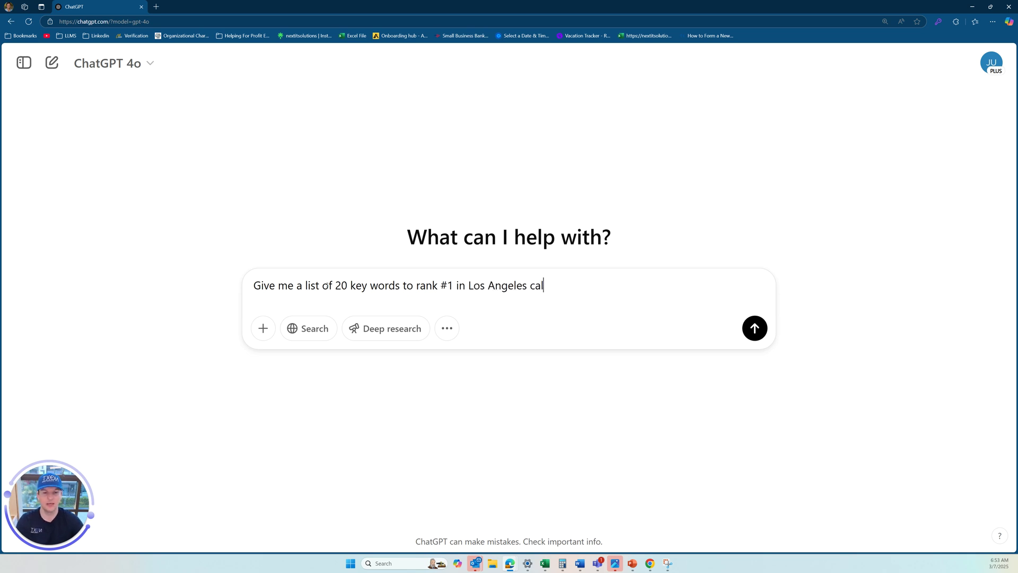
{"action": "type", "text": "ifornia as"}
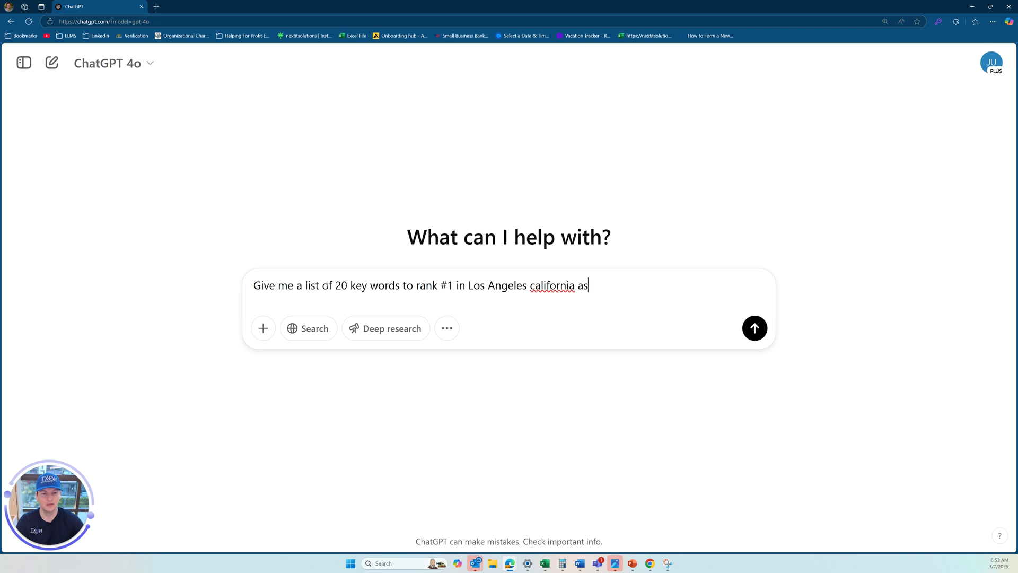
{"action": "type", "text": " a surgical cen"}
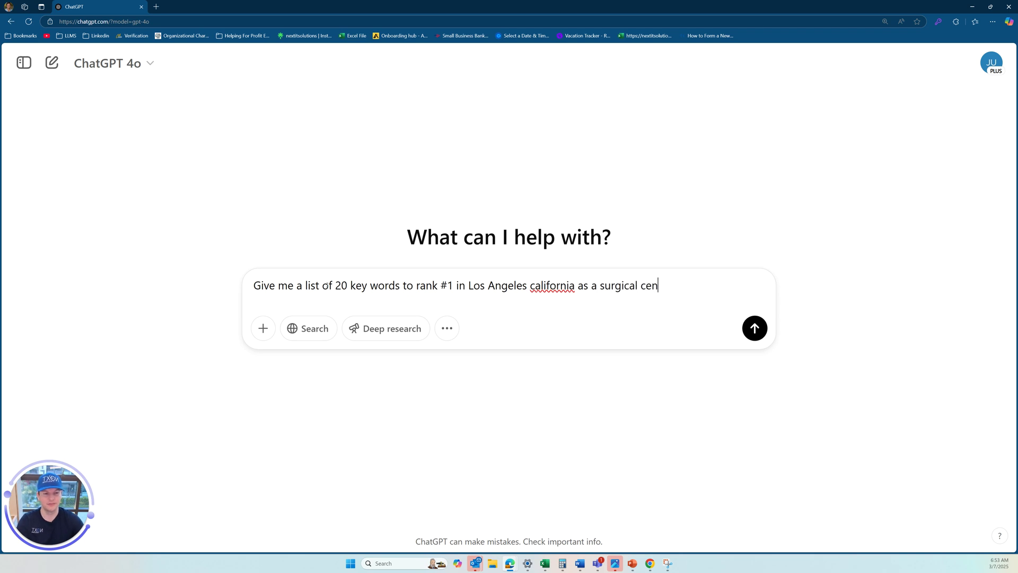
{"action": "type", "text": "ter I do "}
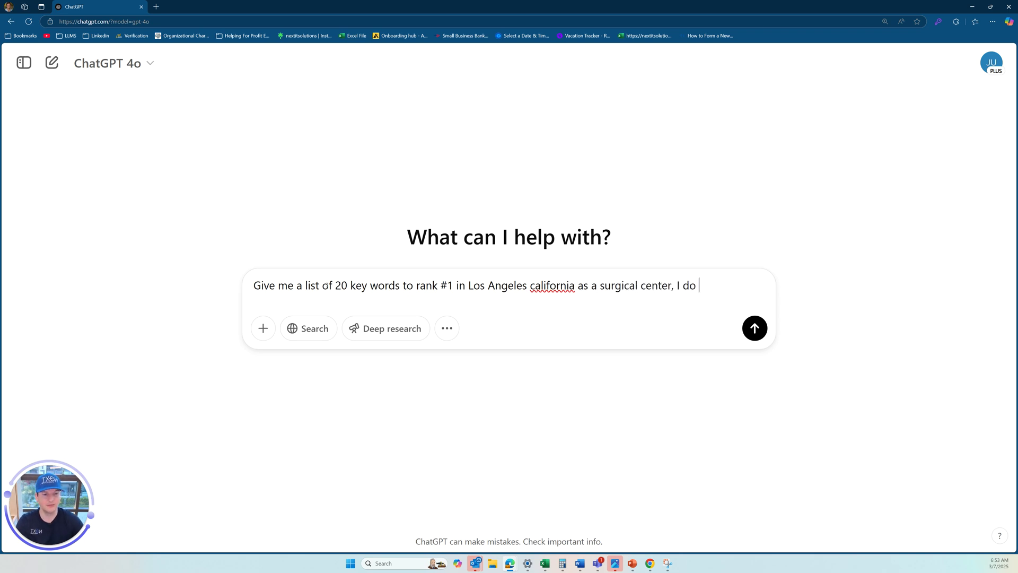
{"action": "type", "text": "facelif"}
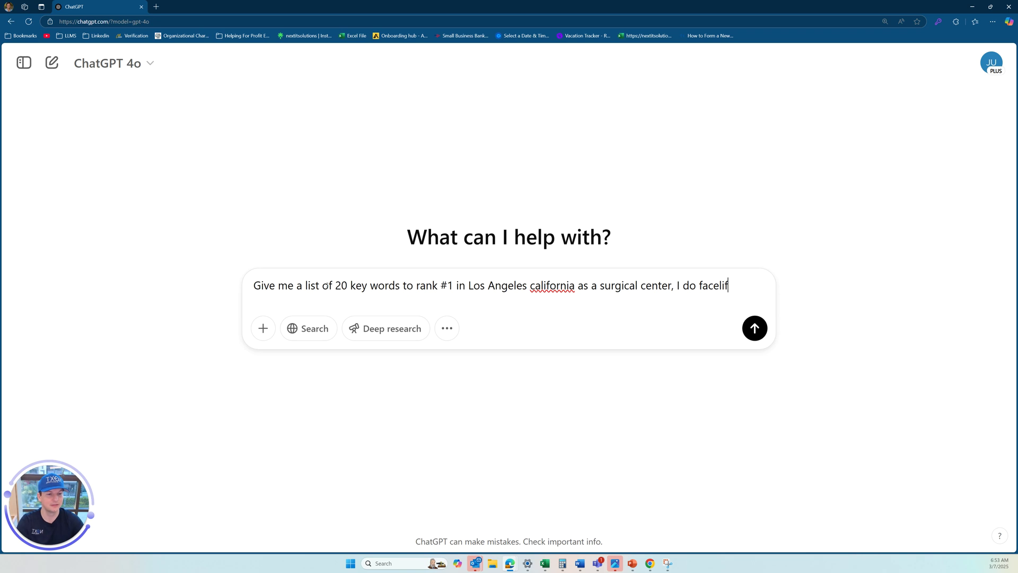
{"action": "type", "text": "ts, botox etc"}
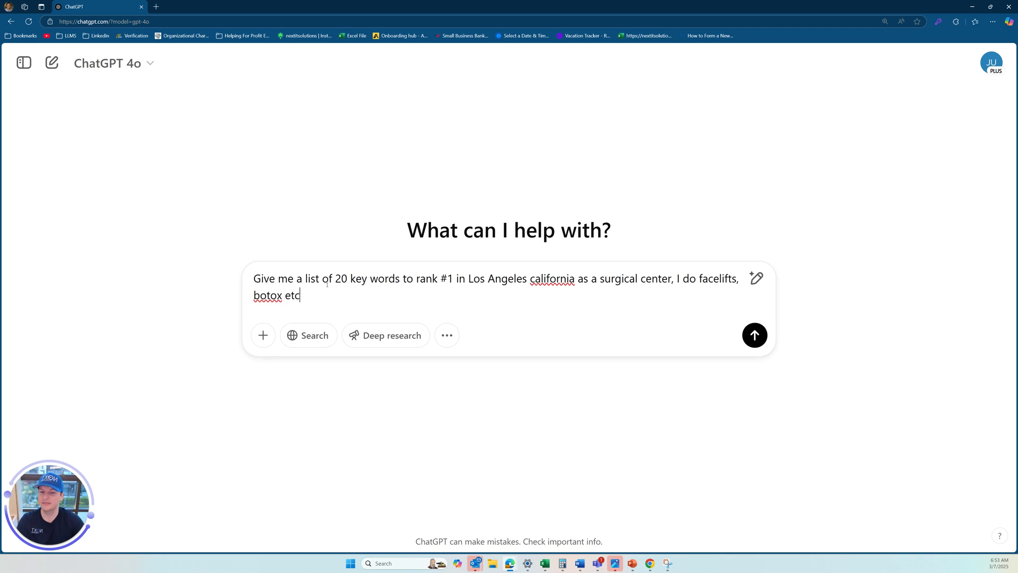
{"action": "type", "text": "."}
{"action": "key", "text": "Return"}
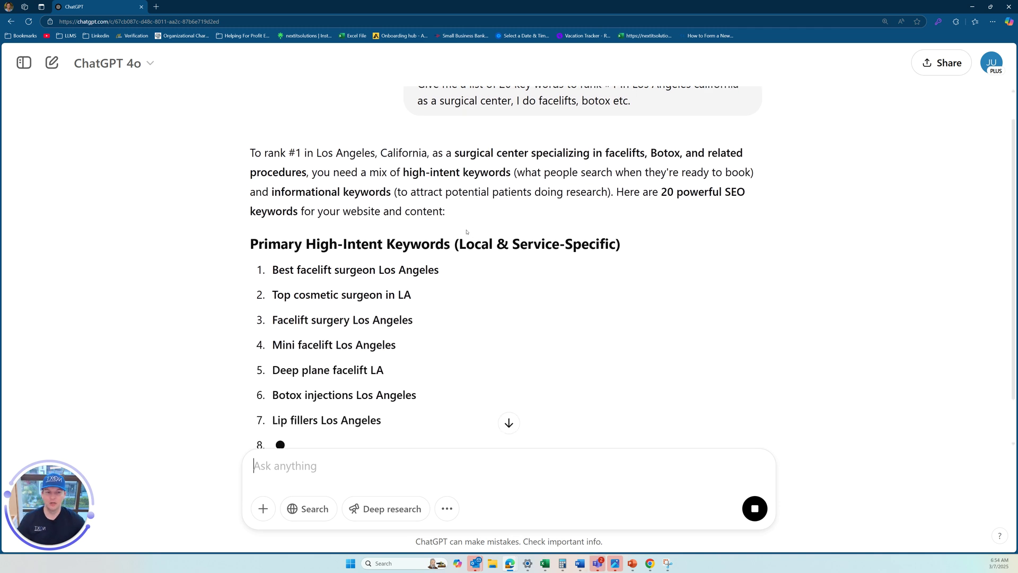
Step: Review keywords 1–20 in the finished answer, including the informational and blog-content section
{"action": "scroll", "coordinate": [466, 233], "scroll_direction": "down", "scroll_amount": 2}
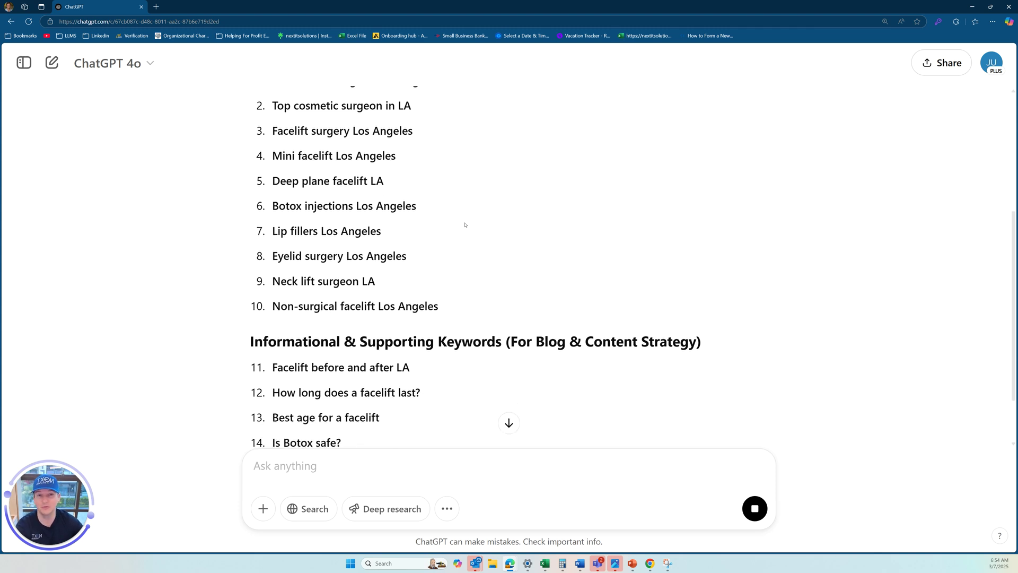
{"action": "scroll", "coordinate": [467, 227], "scroll_direction": "up", "scroll_amount": 2}
{"action": "scroll", "coordinate": [466, 227], "scroll_direction": "up", "scroll_amount": 2}
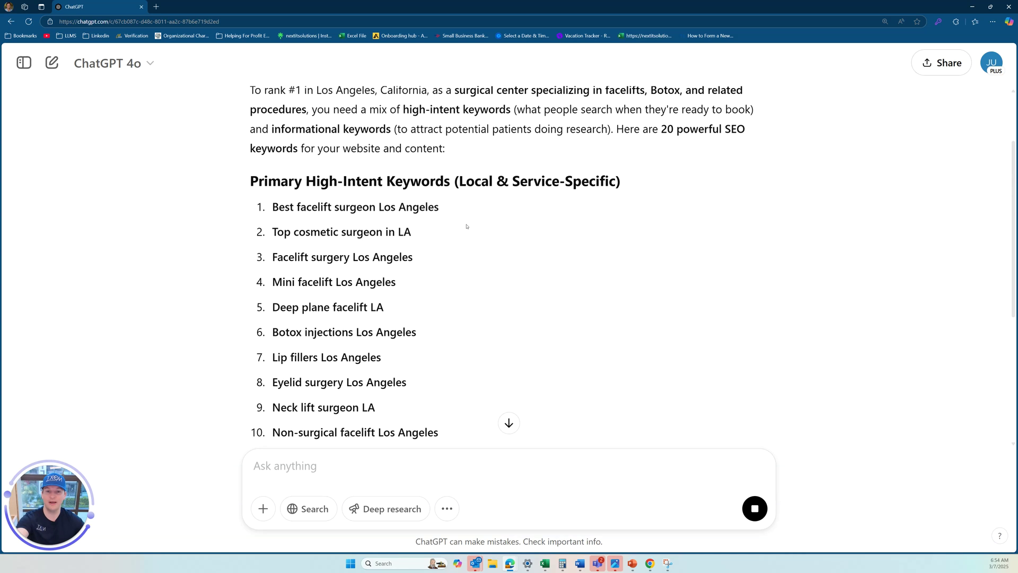
{"action": "scroll", "coordinate": [466, 227], "scroll_direction": "down", "scroll_amount": 1}
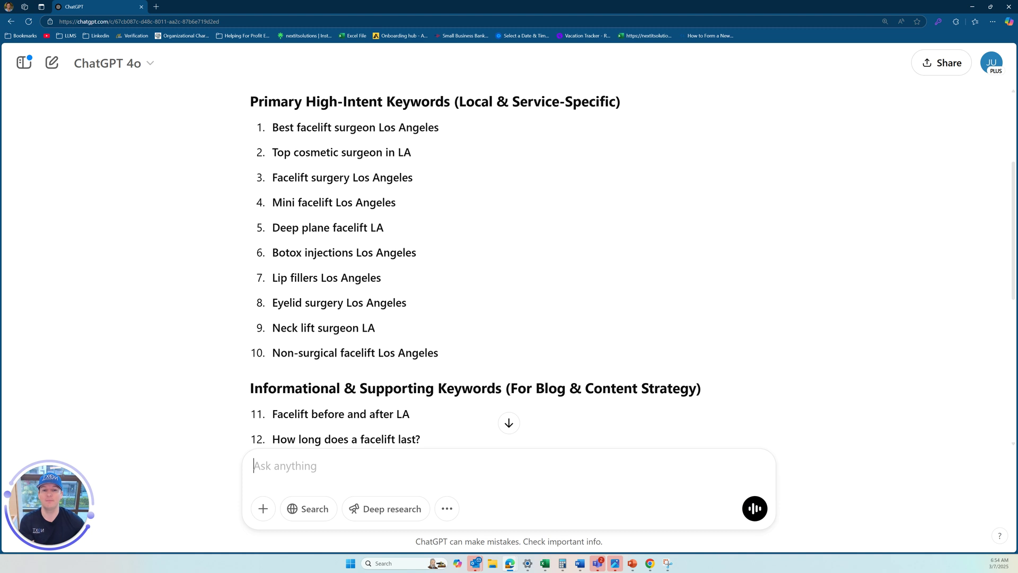
{"action": "scroll", "coordinate": [389, 133], "scroll_direction": "down", "scroll_amount": 6}
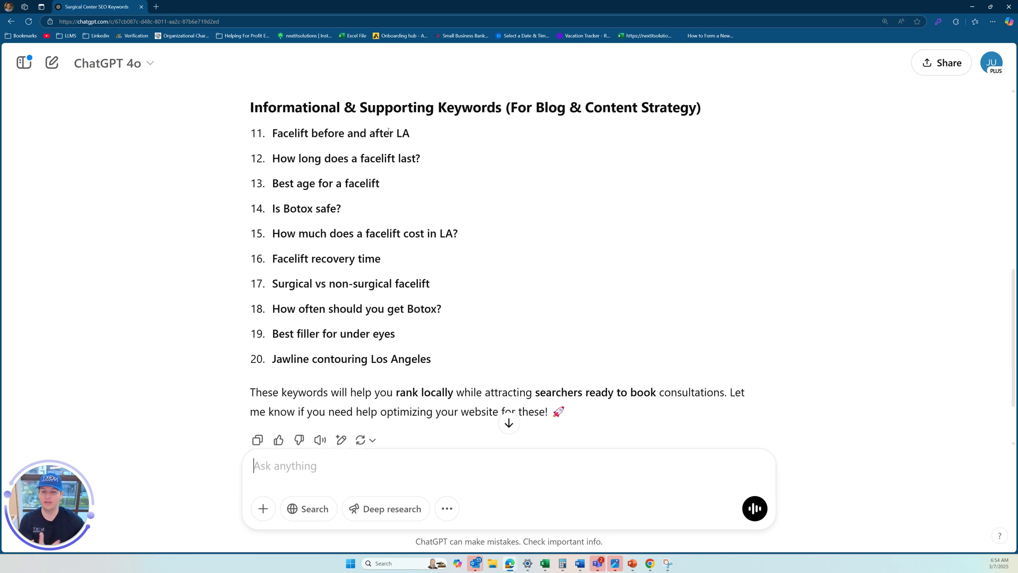
{"action": "scroll", "coordinate": [389, 133], "scroll_direction": "up", "scroll_amount": 3}
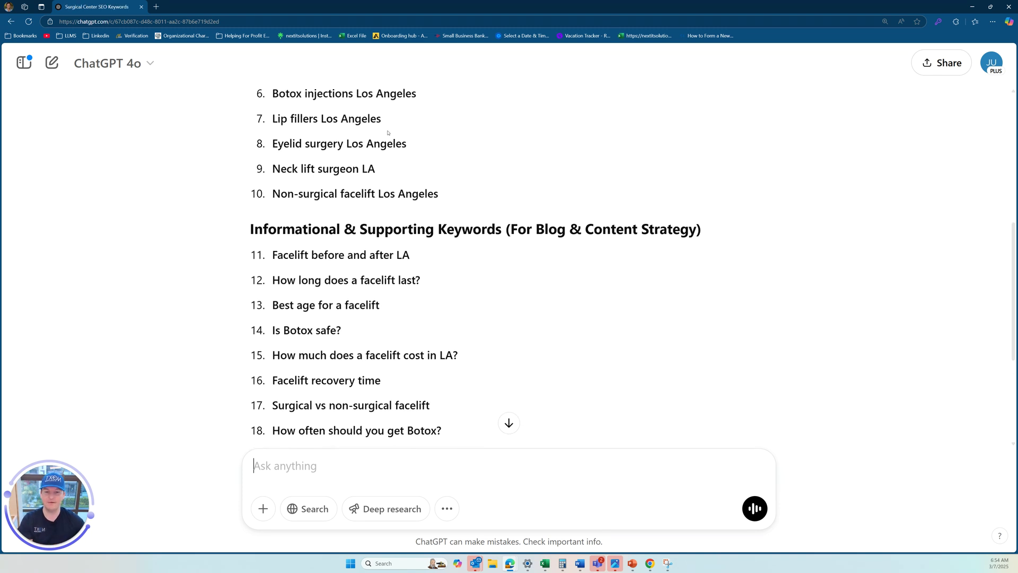
{"action": "scroll", "coordinate": [322, 129], "scroll_direction": "up", "scroll_amount": 2}
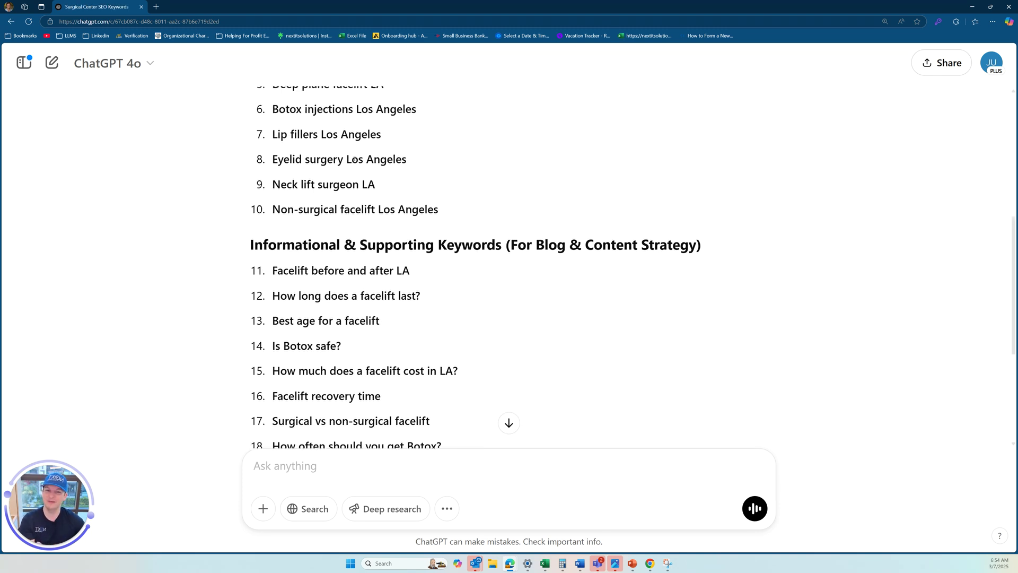
{"action": "left_click_drag", "start_coordinate": [451, 281], "coordinate": [268, 165]}
{"action": "scroll", "coordinate": [297, 177], "scroll_direction": "up", "scroll_amount": 2}
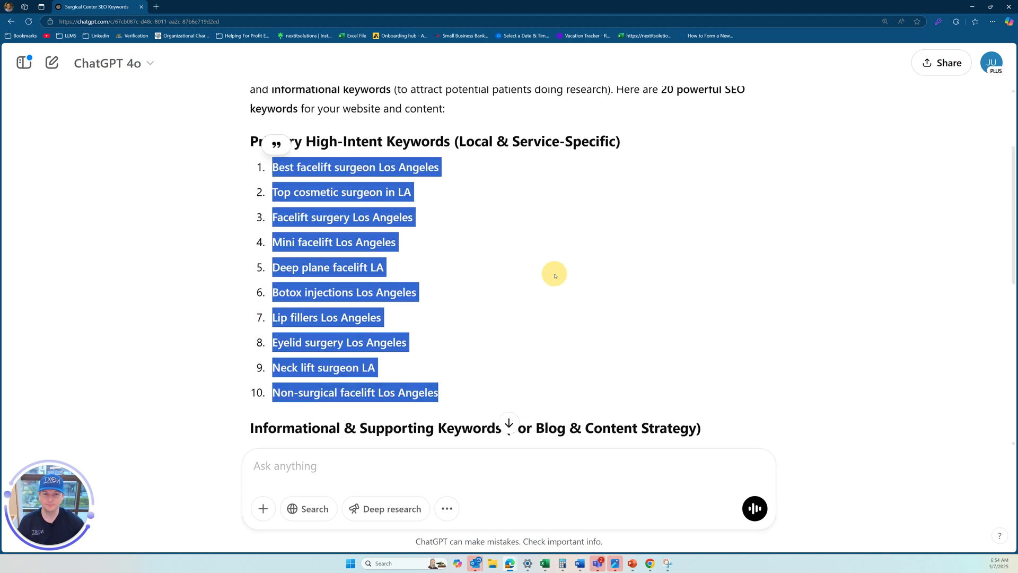
{"action": "scroll", "coordinate": [517, 253], "scroll_direction": "down", "scroll_amount": 2}
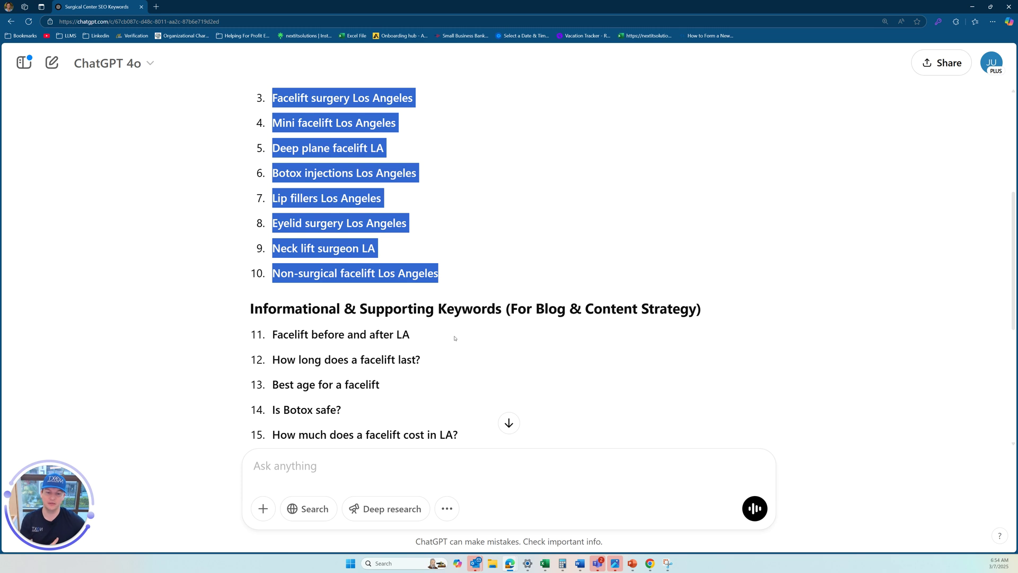
{"action": "left_click", "coordinate": [386, 477]}
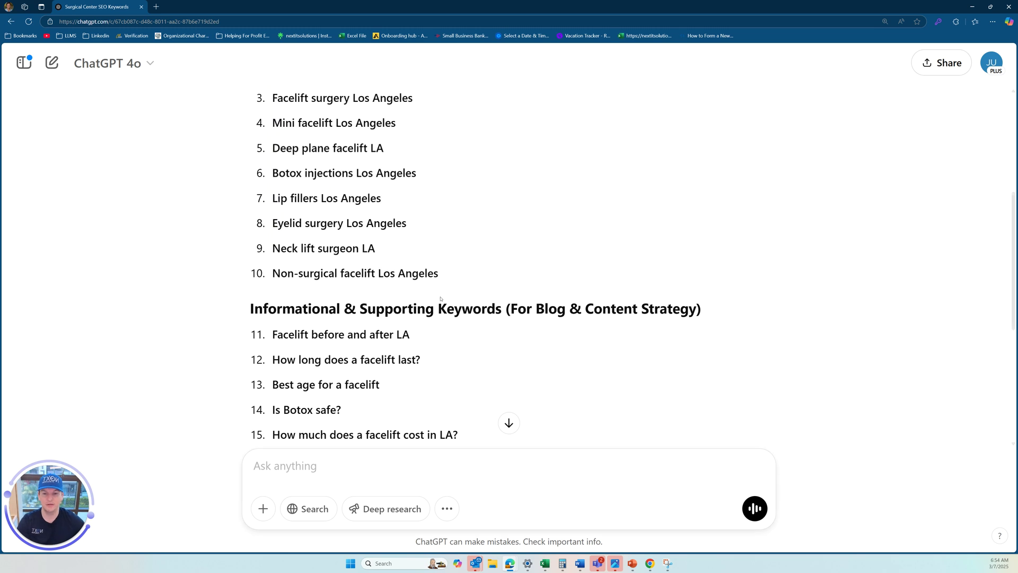
{"action": "scroll", "coordinate": [440, 299], "scroll_direction": "down", "scroll_amount": 2}
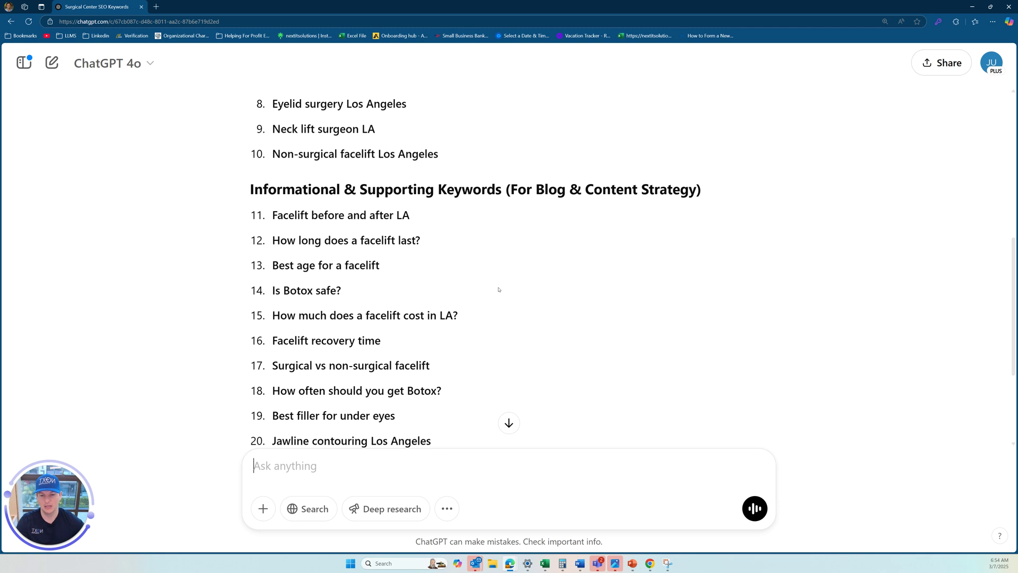
{"action": "scroll", "coordinate": [477, 294], "scroll_direction": "down", "scroll_amount": 2}
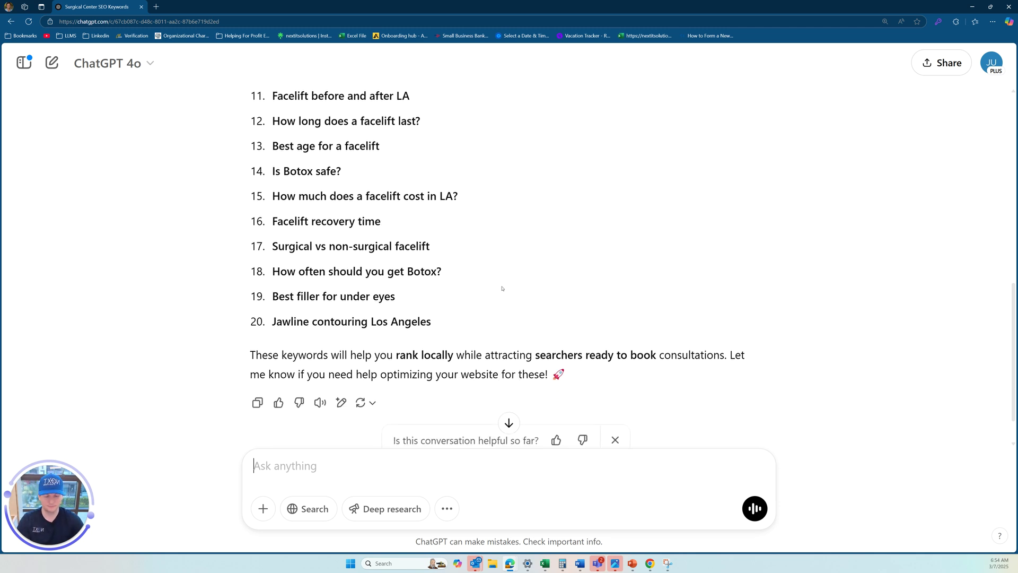
Step: Request the keywords as copy-paste code for Google Ads or the SEO team, formatted for a website or SQL database
{"action": "type", "text": "I need a eas"}
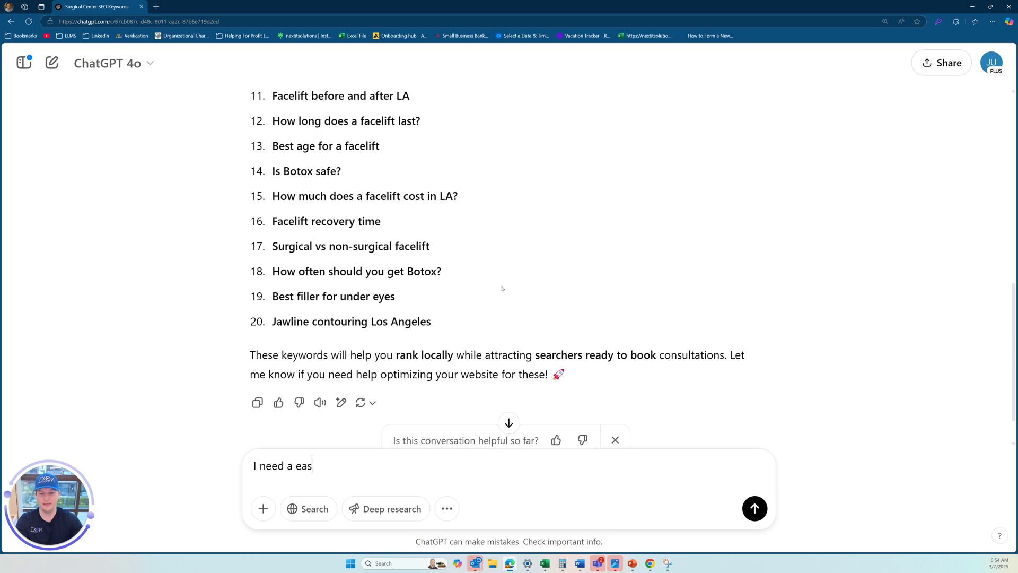
{"action": "type", "text": "y way to copy and"}
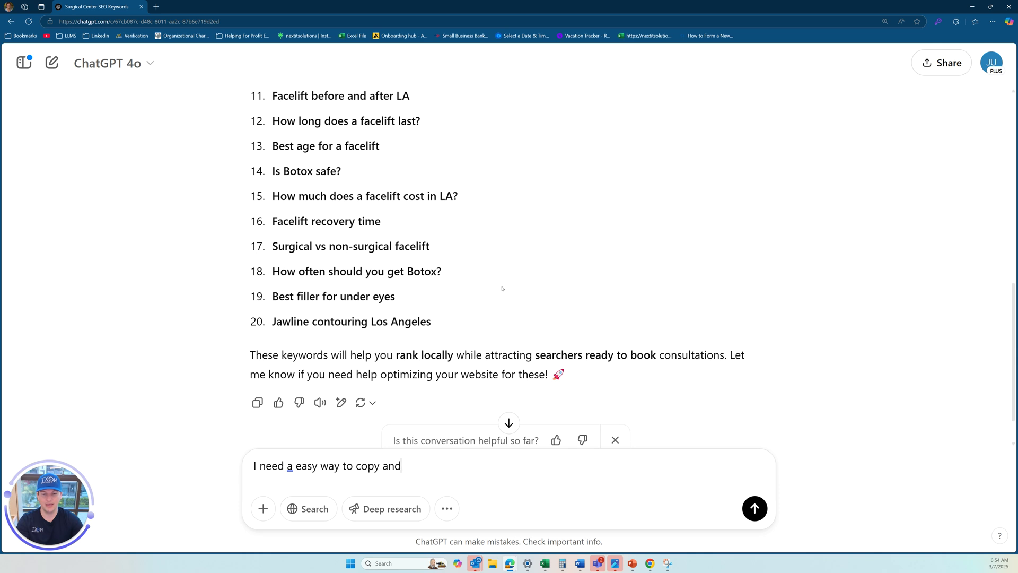
{"action": "type", "text": " paste these in"}
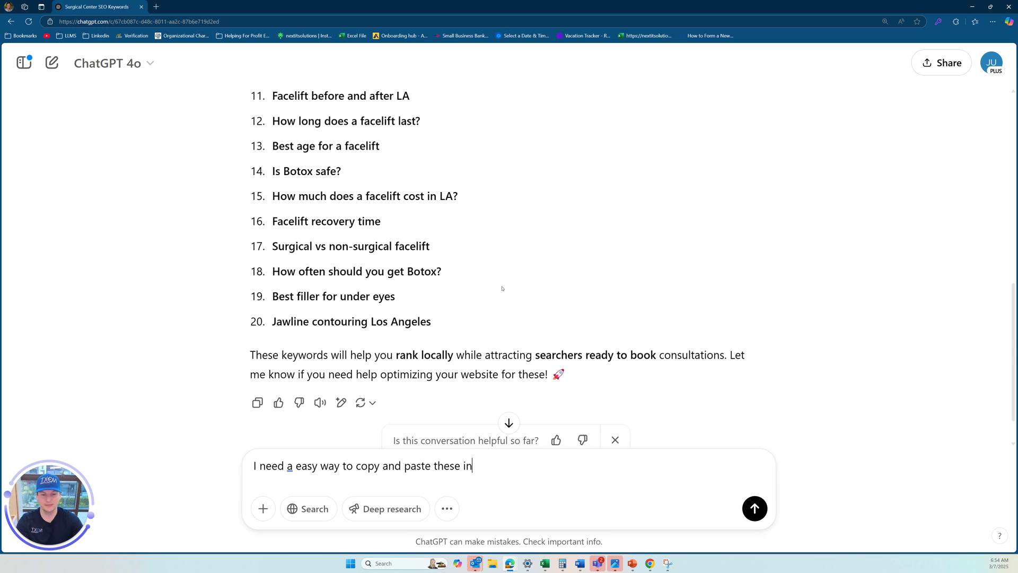
{"action": "type", "text": "to my google a"}
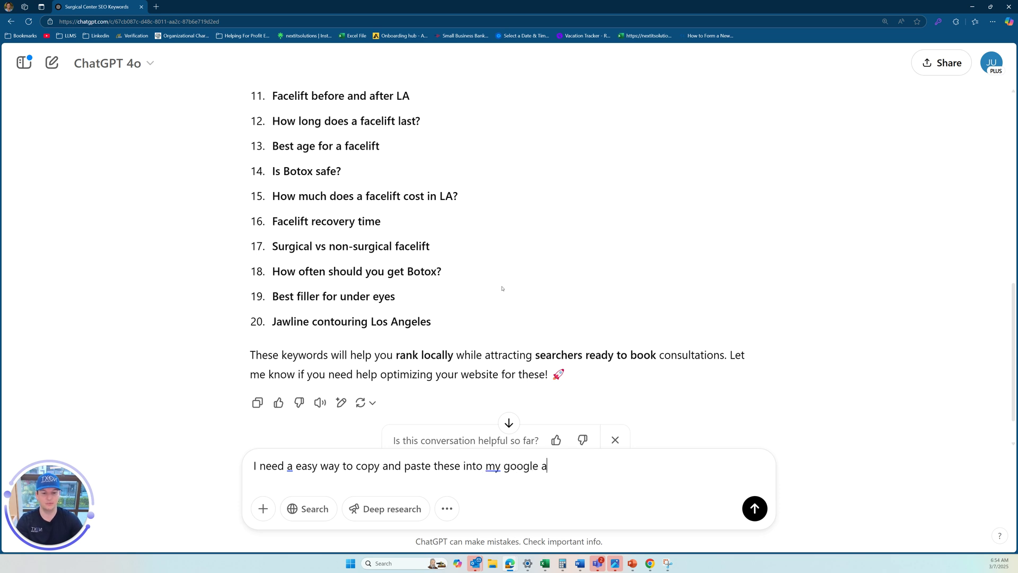
{"action": "type", "text": "d account or s"}
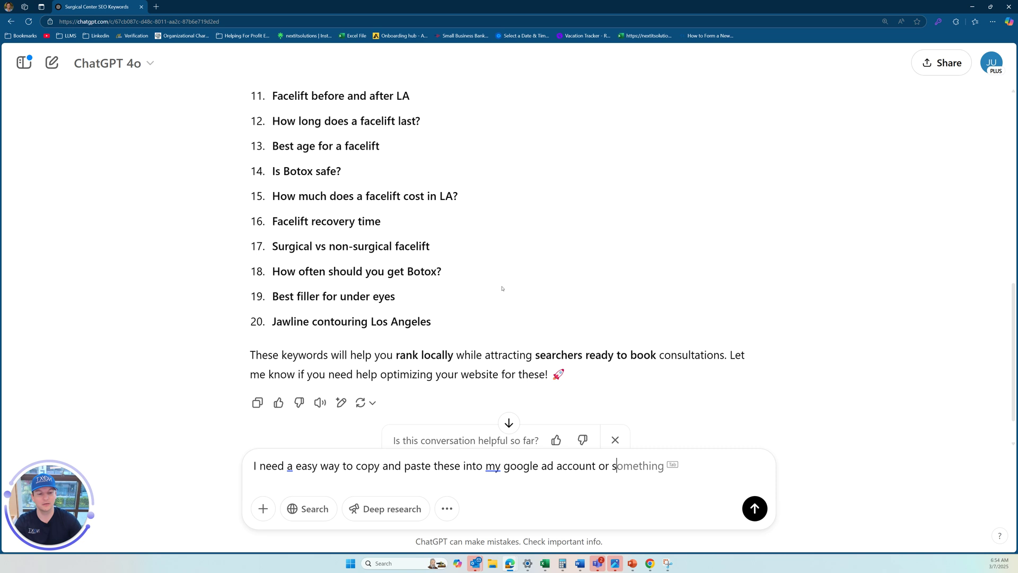
{"action": "type", "text": "end to my s"}
{"action": "key", "text": "BackSpace"}
{"action": "type", "text": "S"}
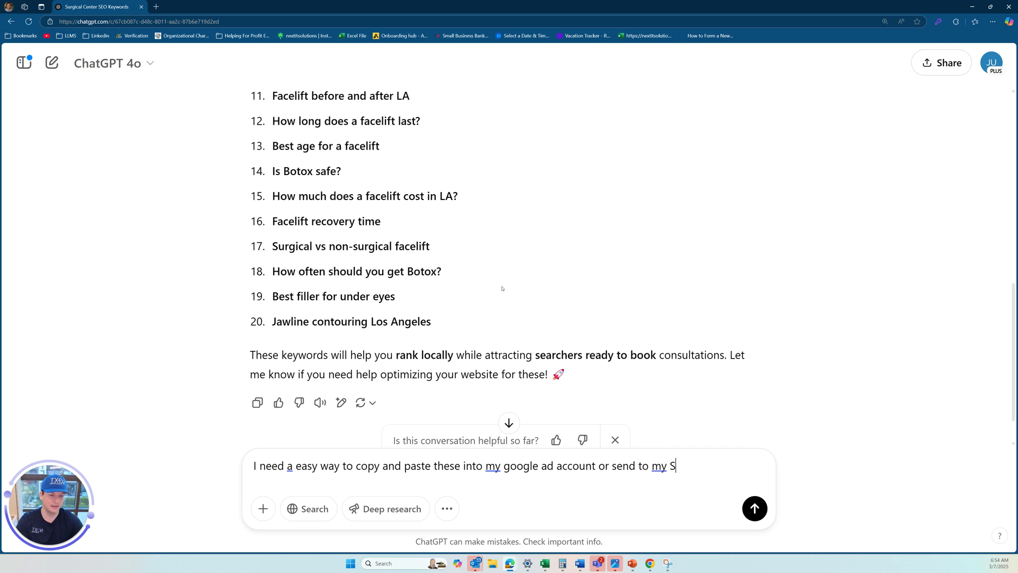
{"action": "type", "text": "EO team"}
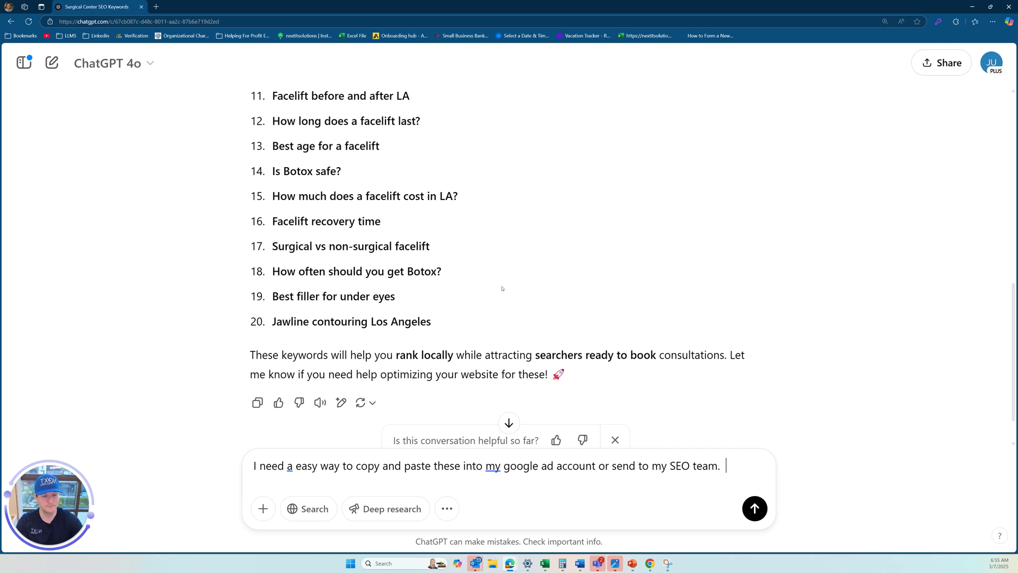
{"action": "type", "text": ". Please"}
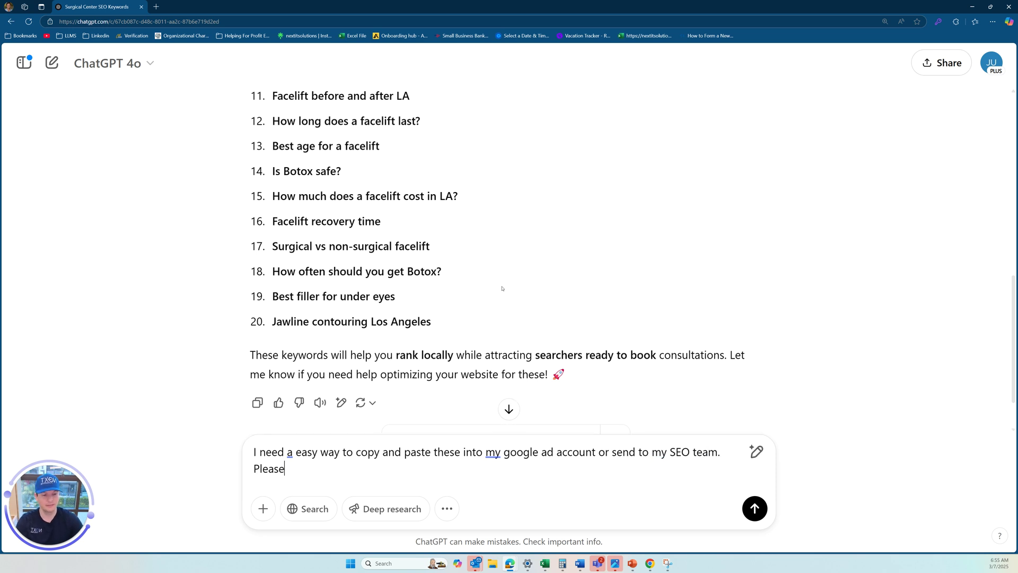
{"action": "type", "text": " give this to"}
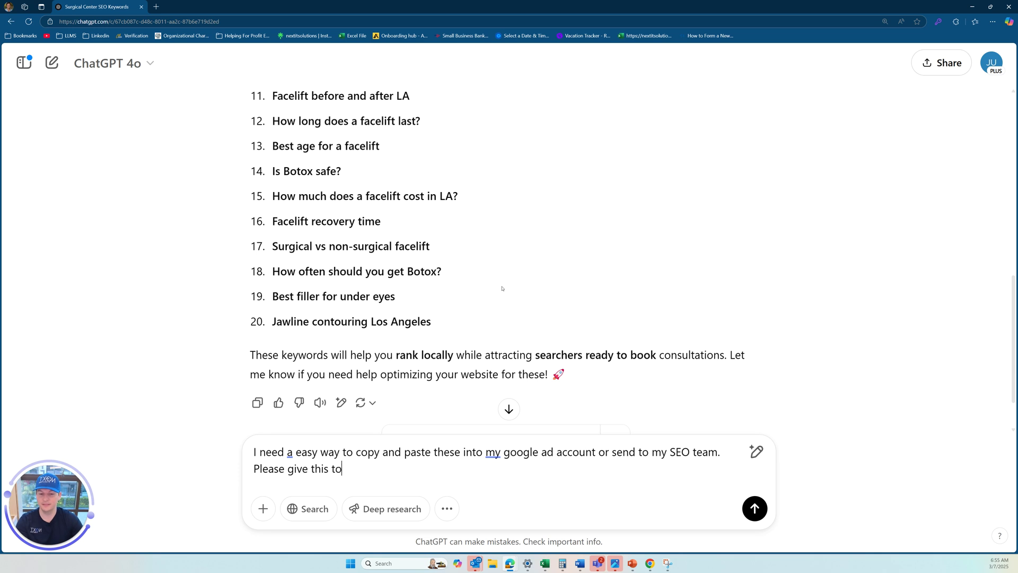
{"action": "type", "text": " me as if you "}
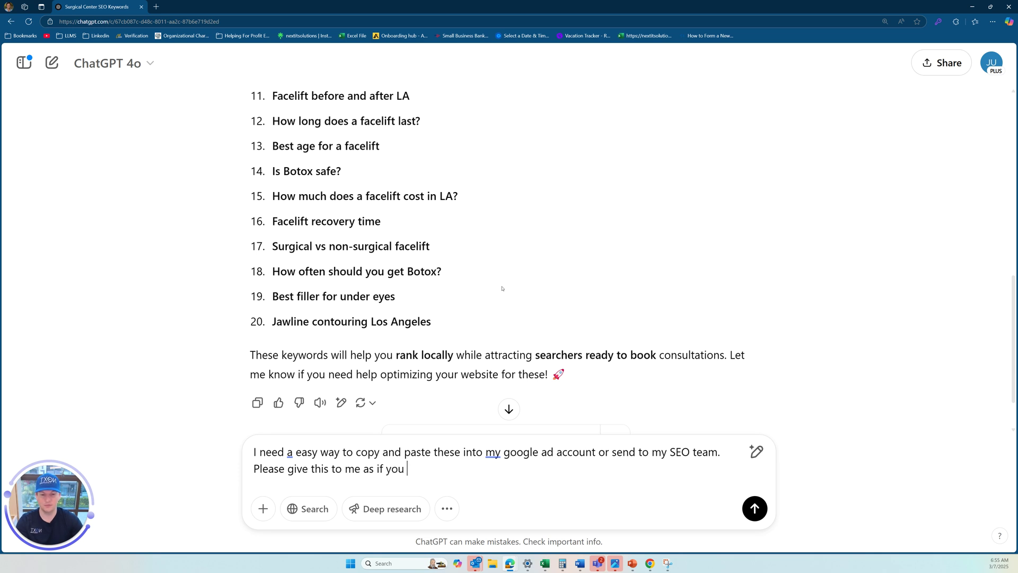
{"action": "type", "text": "wre going t"}
{"action": "key", "text": "BackSpace"}
{"action": "key", "text": "BackSpace"}
{"action": "key", "text": "BackSpace"}
{"action": "key", "text": "BackSpace"}
{"action": "key", "text": "BackSpace"}
{"action": "key", "text": "BackSpace"}
{"action": "key", "text": "BackSpace"}
{"action": "key", "text": "BackSpace"}
{"action": "key", "text": "BackSpace"}
{"action": "key", "text": "BackSpace"}
{"action": "type", "text": "e"}
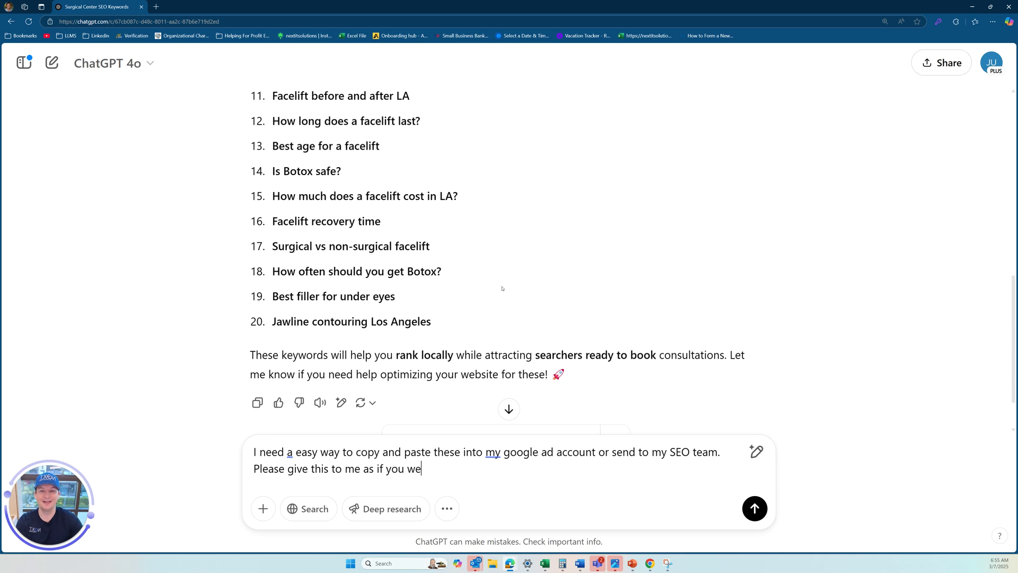
{"action": "type", "text": "re going to have m"}
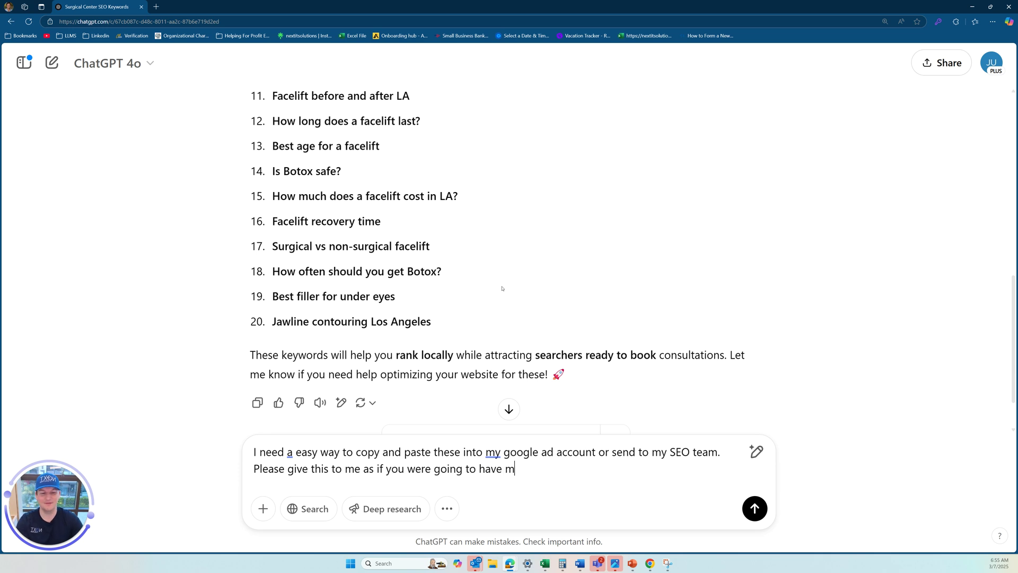
{"action": "type", "text": "e copy "}
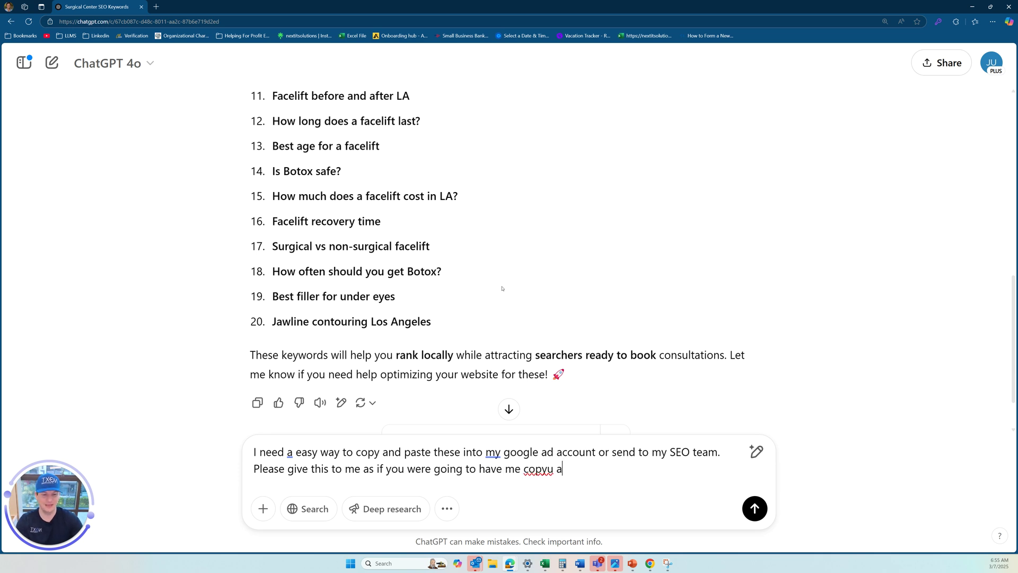
{"action": "type", "text": "and paste "}
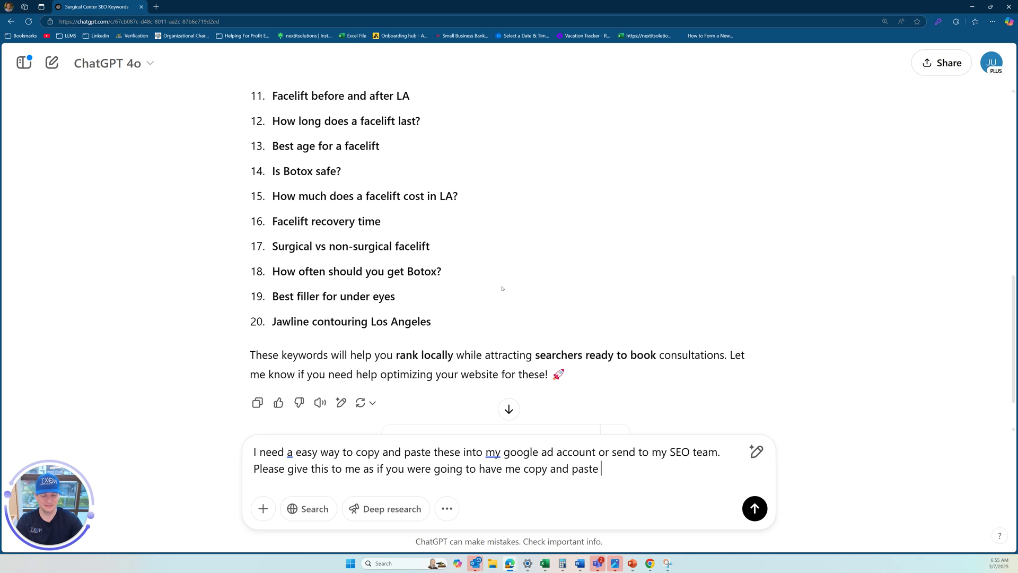
{"action": "type", "text": "a code you cr"}
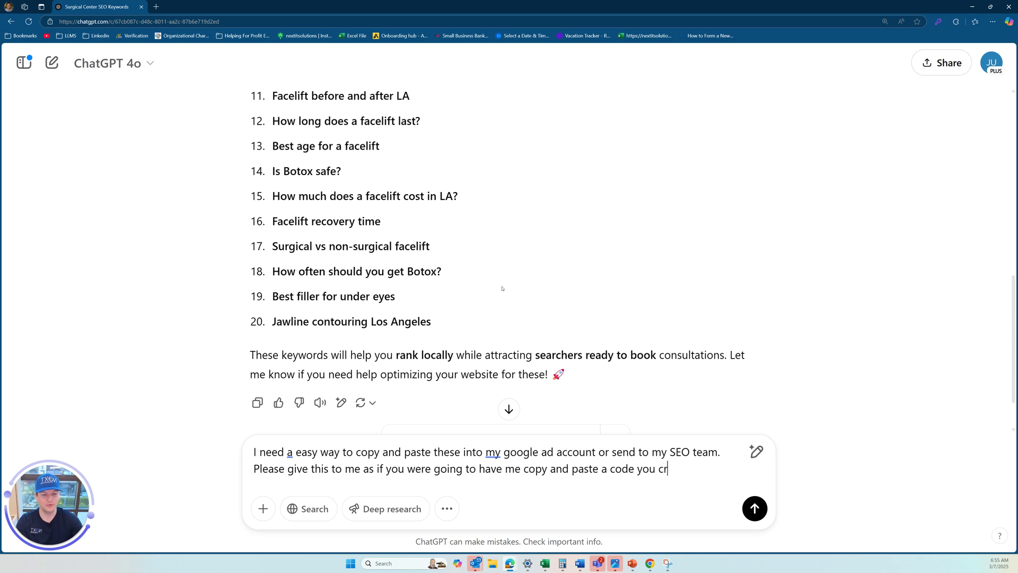
{"action": "type", "text": "eated for my "}
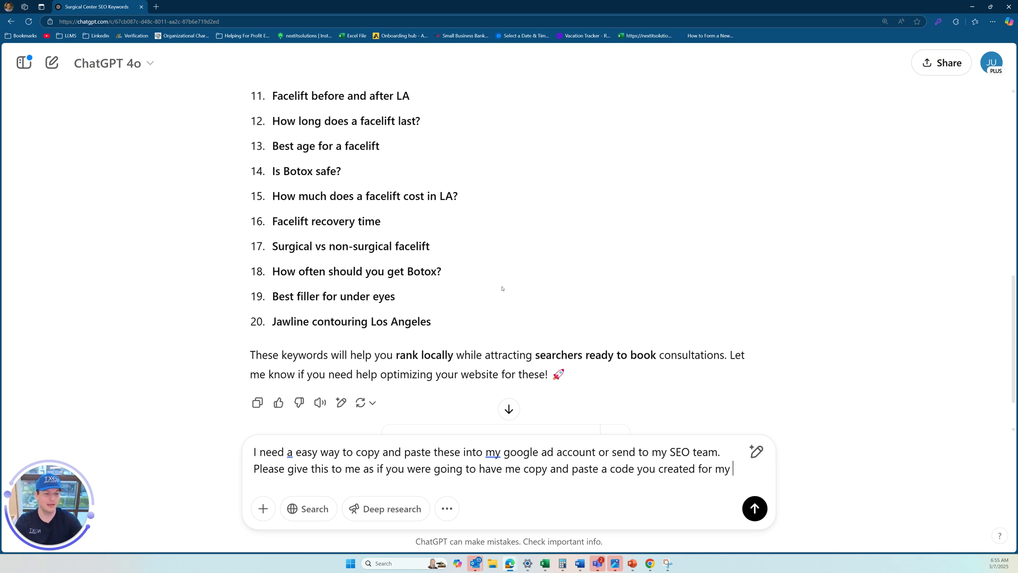
{"action": "type", "text": "website o"}
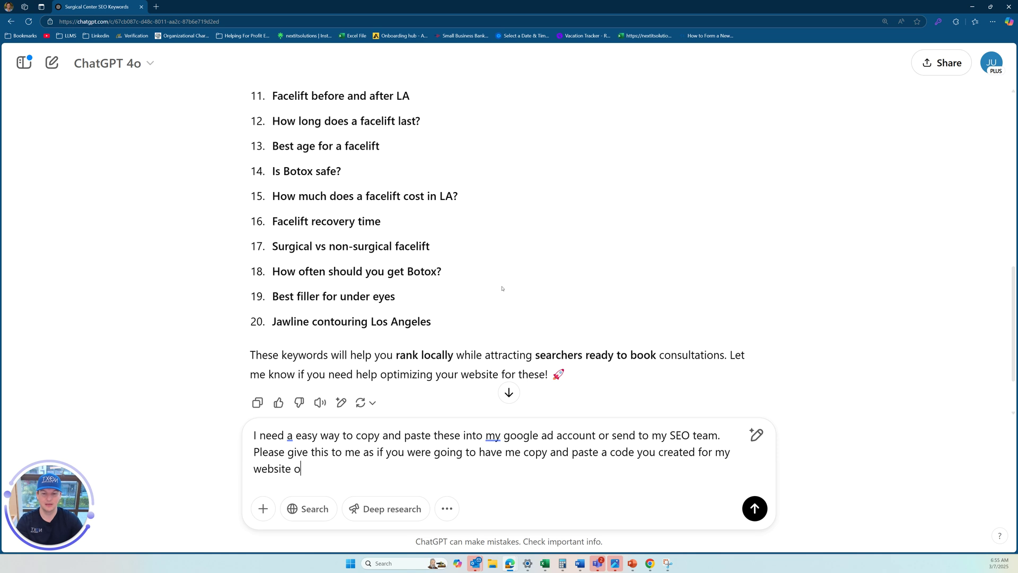
{"action": "type", "text": "r sql databb"}
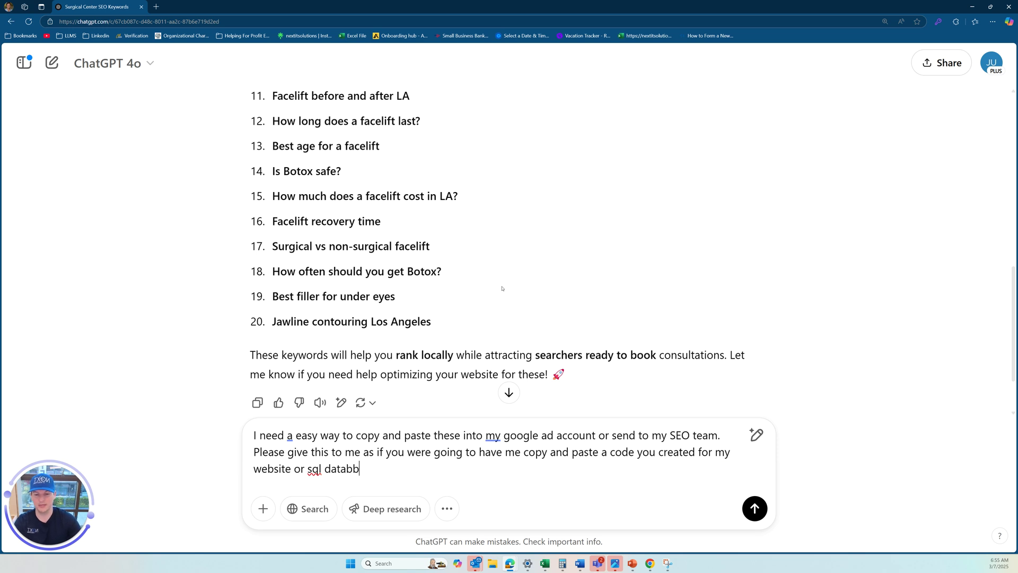
{"action": "key", "text": "BackSpace"}
{"action": "type", "text": "ase."}
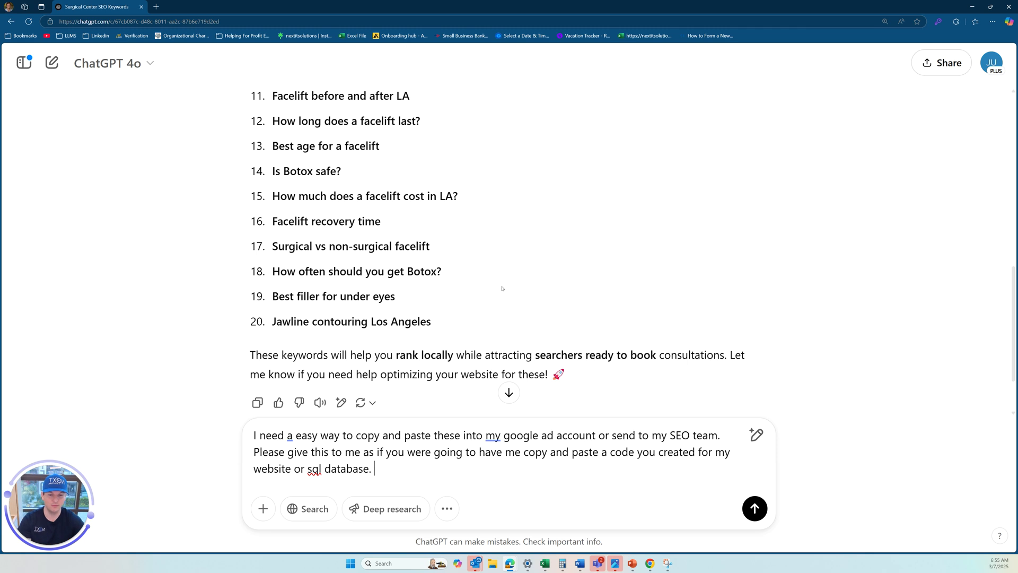
{"action": "type", "text": "It needs "}
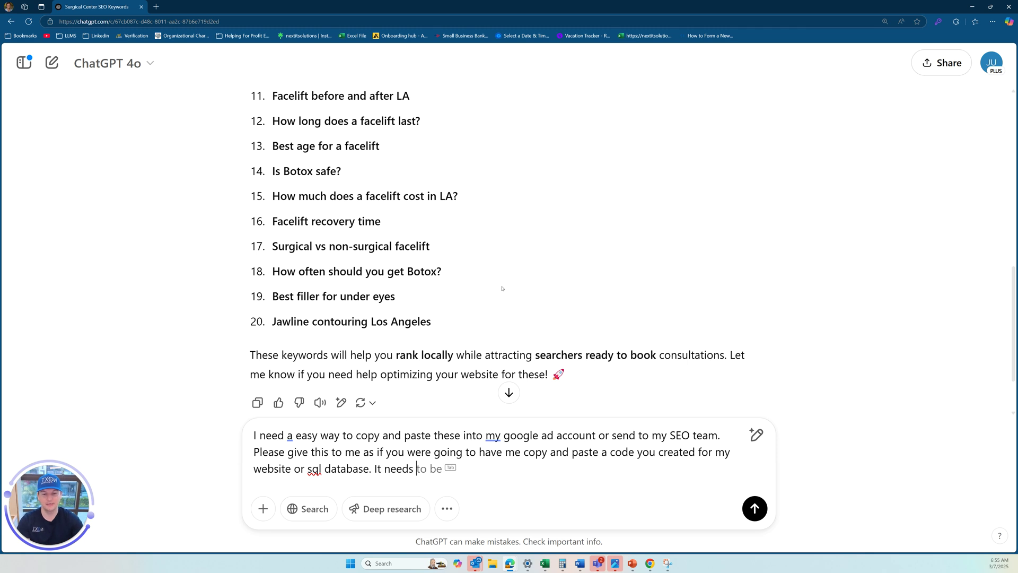
{"action": "type", "text": "to be in the right "}
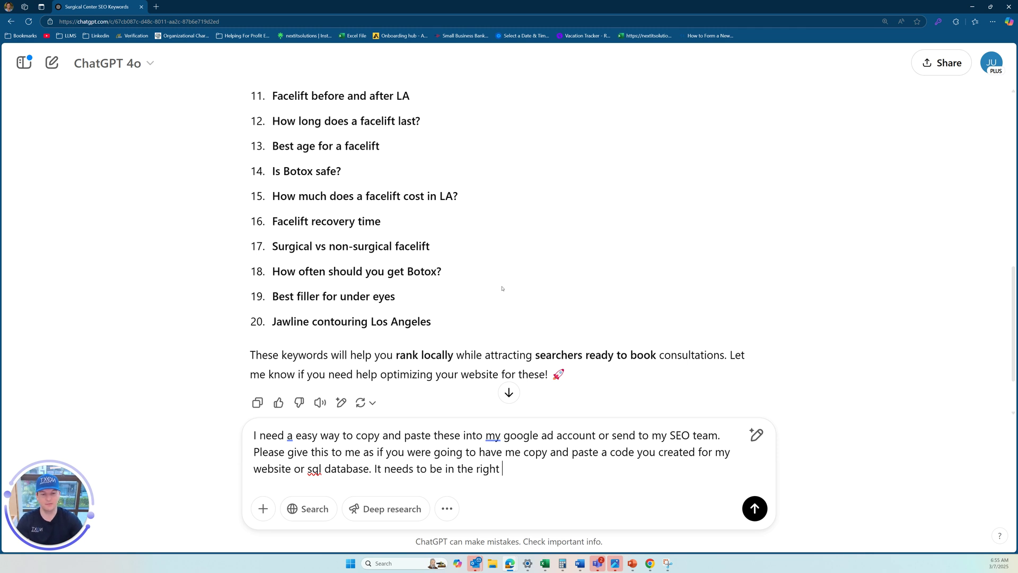
{"action": "type", "text": "format please up"}
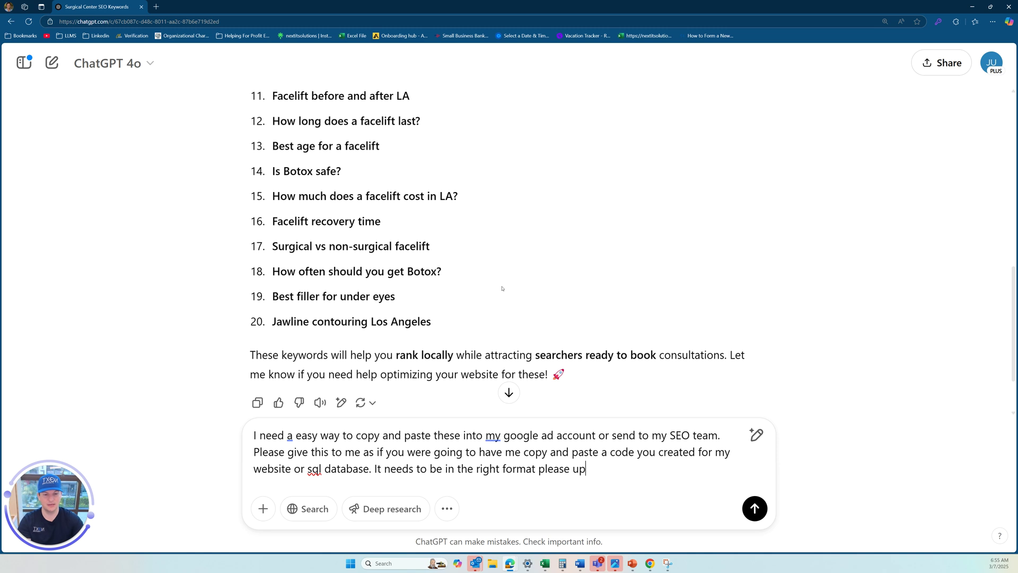
{"action": "type", "text": "date now"}
{"action": "key", "text": "Return"}
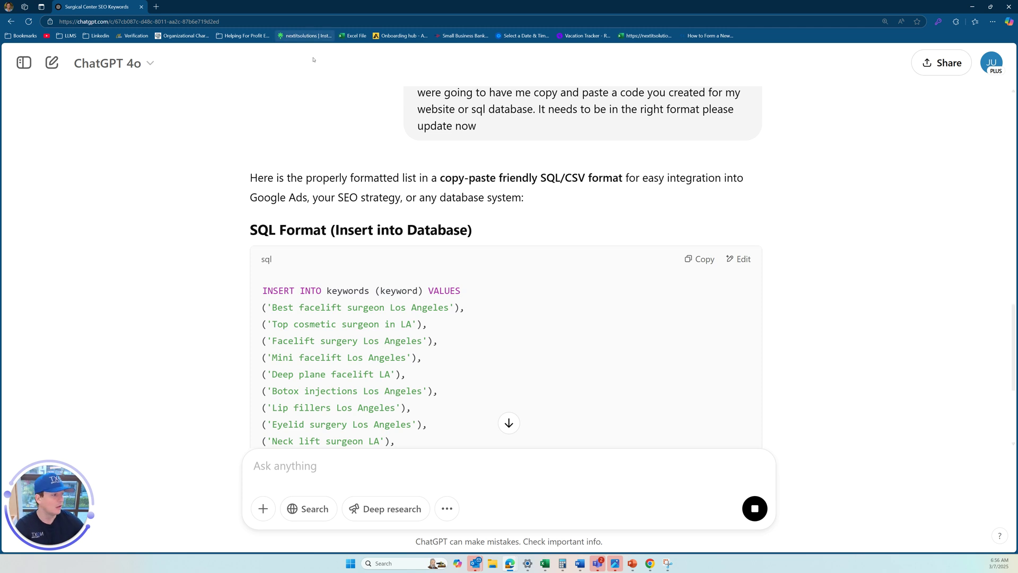
Step: Review the SQL INSERT INTO keywords block down to its last row, 'Jawline contouring Los Angeles'
{"action": "scroll", "coordinate": [690, 314], "scroll_direction": "down", "scroll_amount": 1}
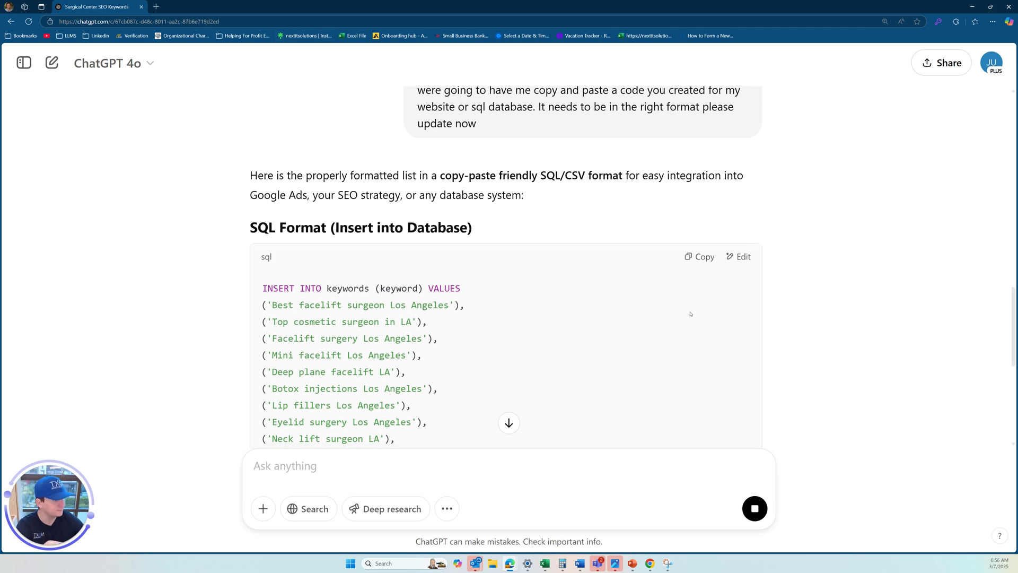
{"action": "scroll", "coordinate": [690, 314], "scroll_direction": "down", "scroll_amount": 1}
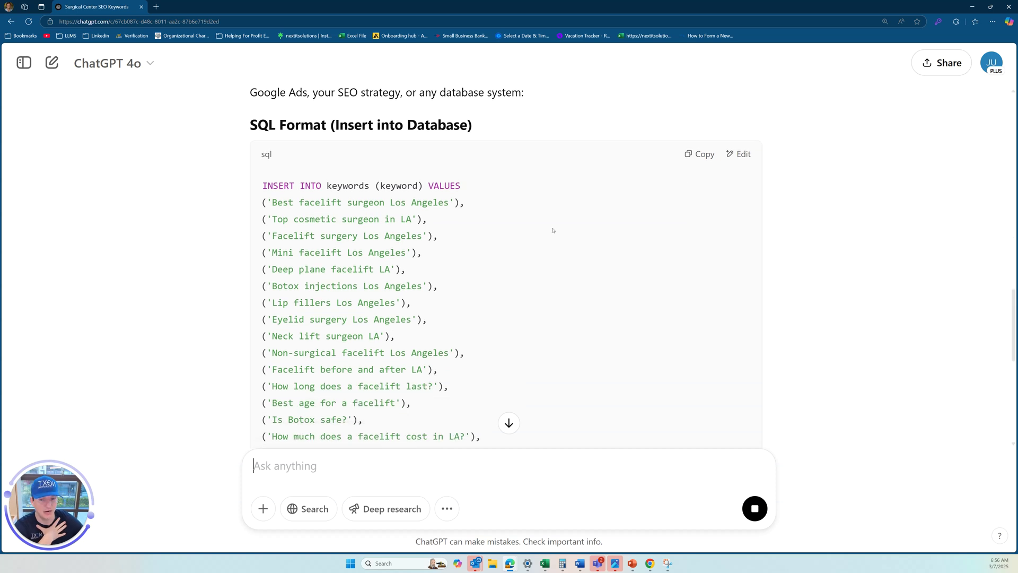
{"action": "scroll", "coordinate": [553, 230], "scroll_direction": "down", "scroll_amount": 1}
{"action": "scroll", "coordinate": [342, 245], "scroll_direction": "down", "scroll_amount": 2}
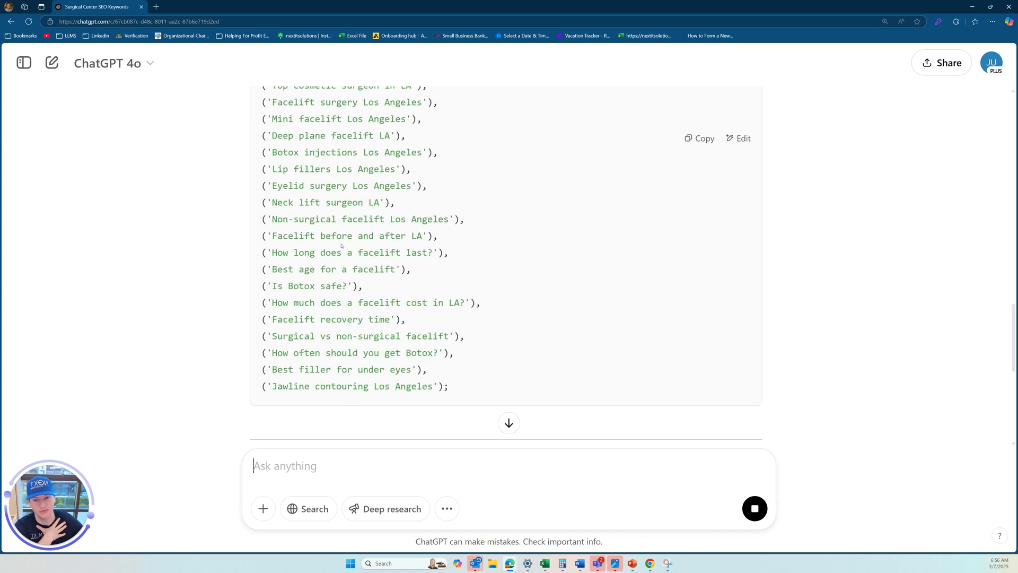
{"action": "left_click_drag", "start_coordinate": [342, 219], "coordinate": [450, 304]}
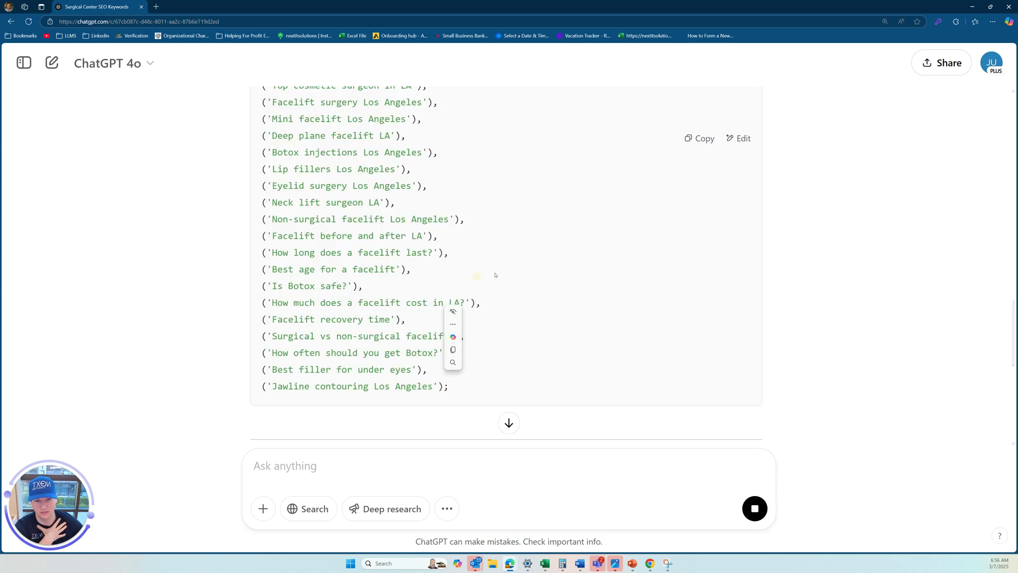
{"action": "left_click", "coordinate": [226, 278]}
{"action": "scroll", "coordinate": [246, 284], "scroll_direction": "up", "scroll_amount": 1}
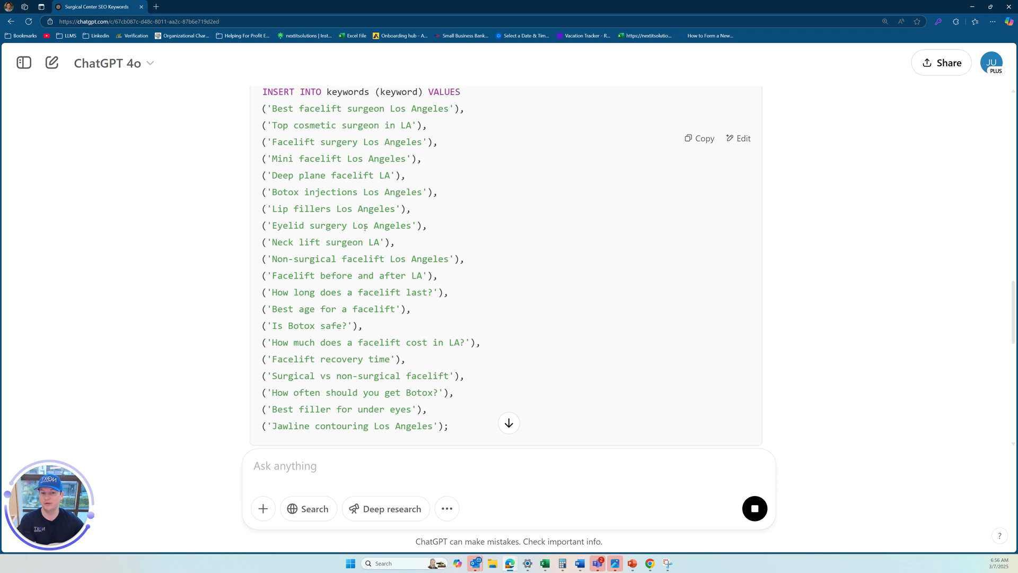
Step: Copy the SQL INSERT INTO keywords block and paste it into a new message draft
{"action": "left_click", "coordinate": [700, 139]}
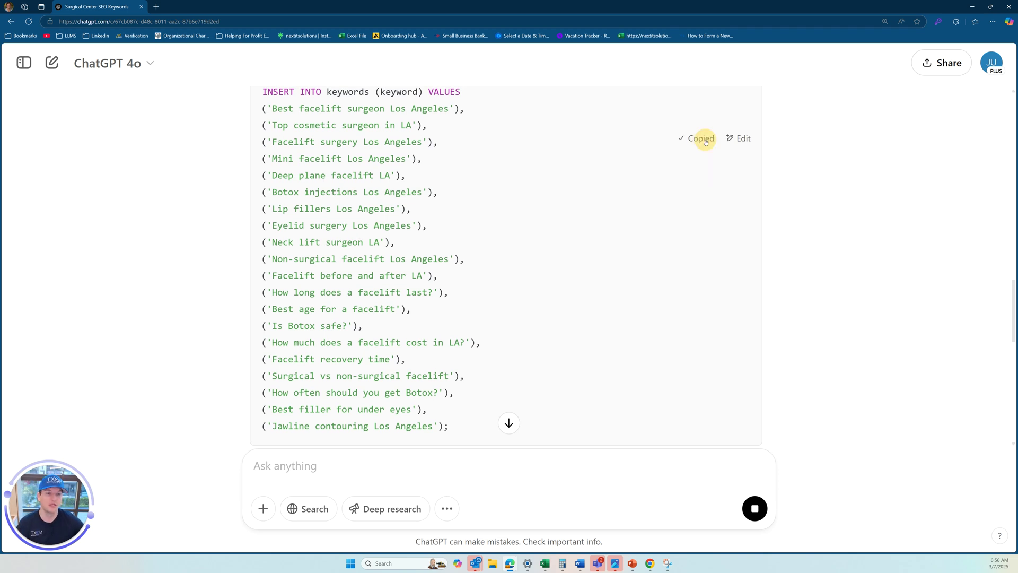
{"action": "scroll", "coordinate": [443, 363], "scroll_direction": "down", "scroll_amount": 2}
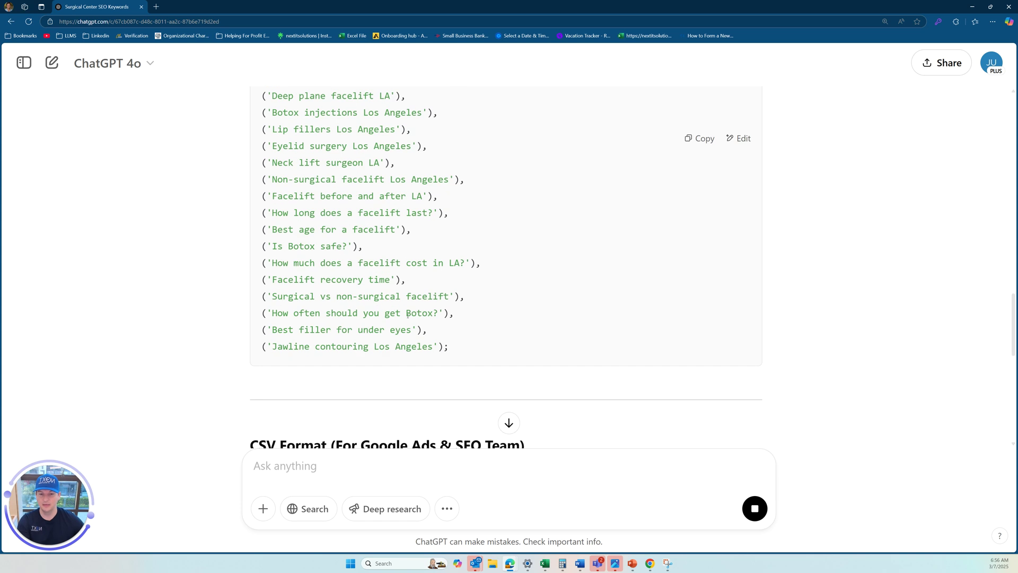
{"action": "scroll", "coordinate": [408, 320], "scroll_direction": "up", "scroll_amount": 5}
{"action": "scroll", "coordinate": [409, 319], "scroll_direction": "down", "scroll_amount": 2}
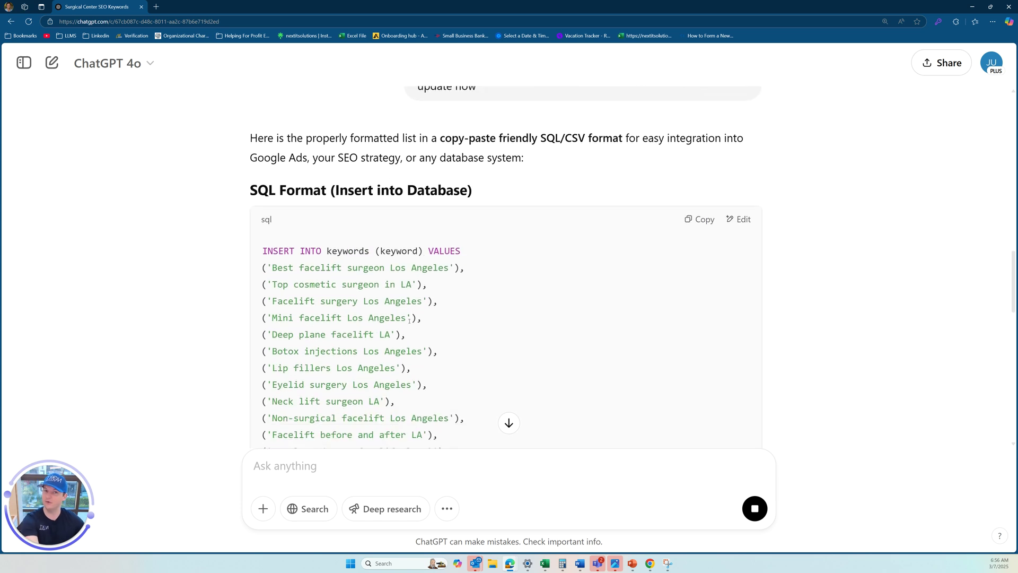
{"action": "left_click", "coordinate": [509, 423]}
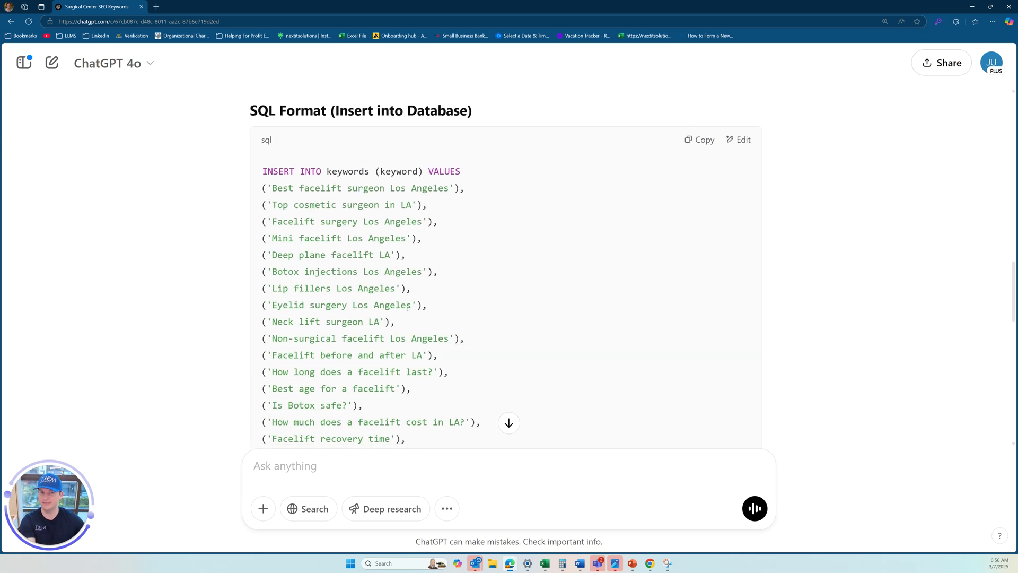
{"action": "left_click", "coordinate": [267, 481]}
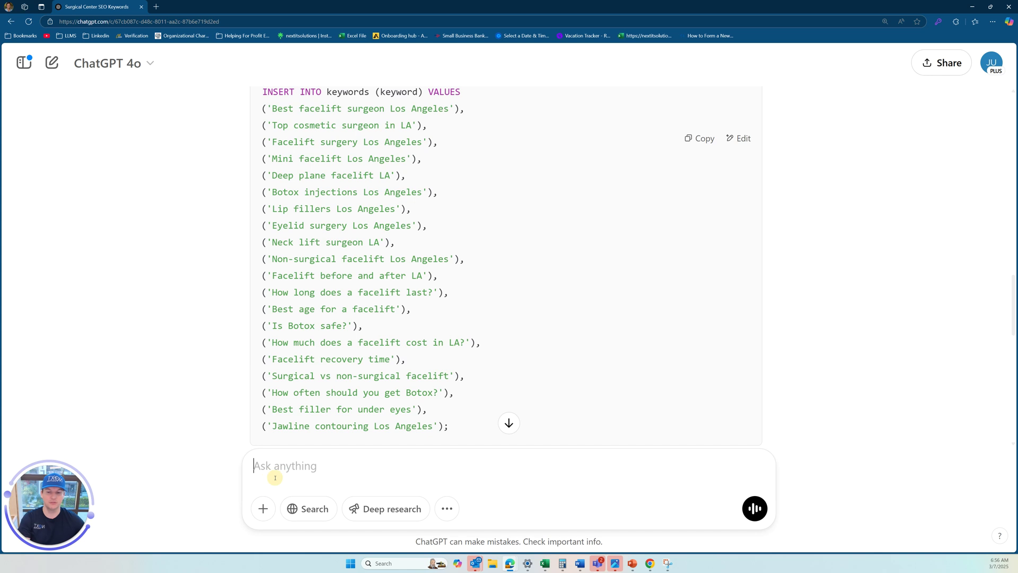
{"action": "key", "text": "ctrl+v"}
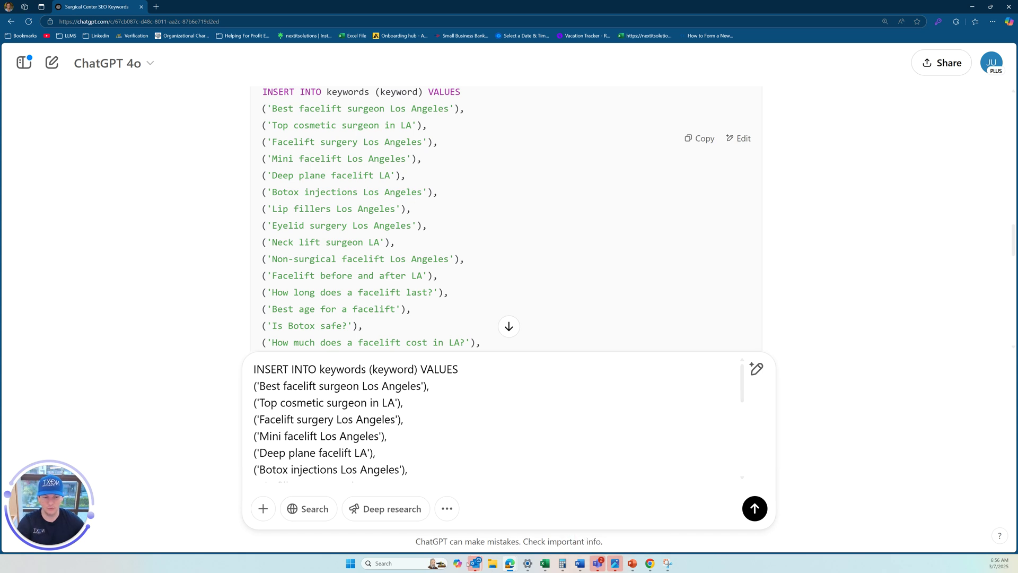
Step: Launch Notepad from Windows search
{"action": "left_click", "coordinate": [414, 562]}
{"action": "type", "text": "notepad"}
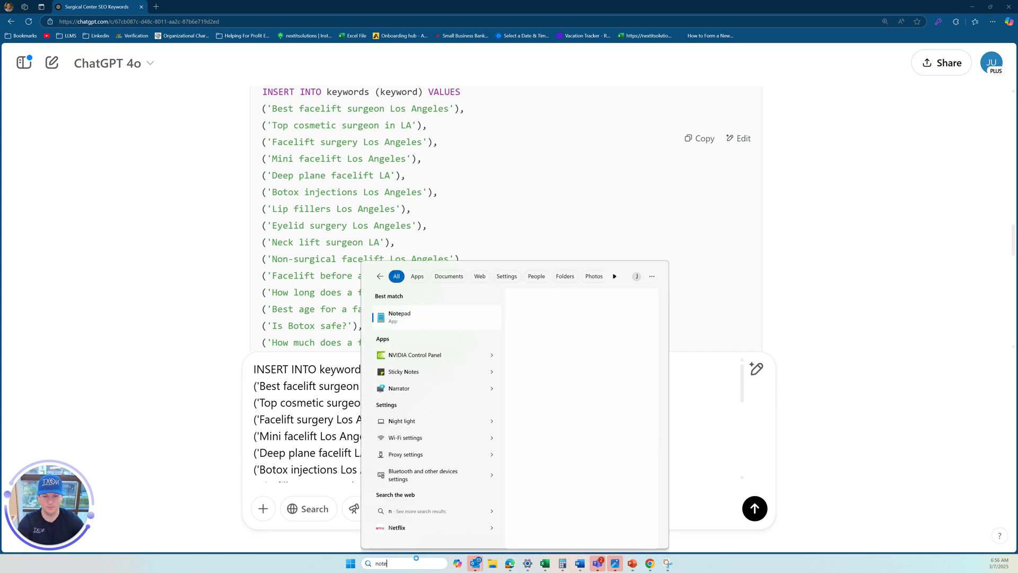
{"action": "key", "text": "Return"}
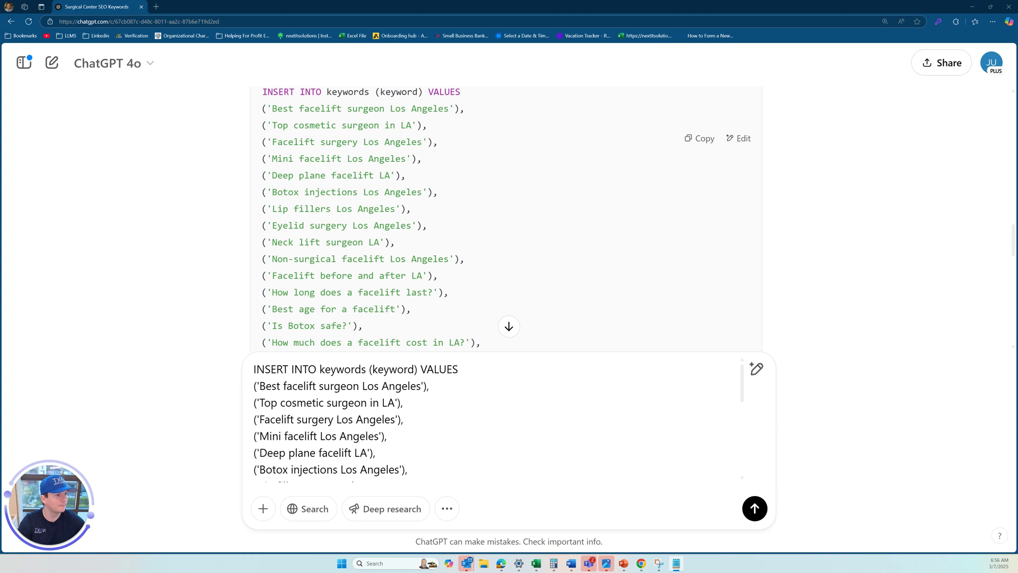
Step: Replace the open log's text with the pasted SQL statement and select its VALUES lines
{"action": "key", "text": "ctrl+a"}
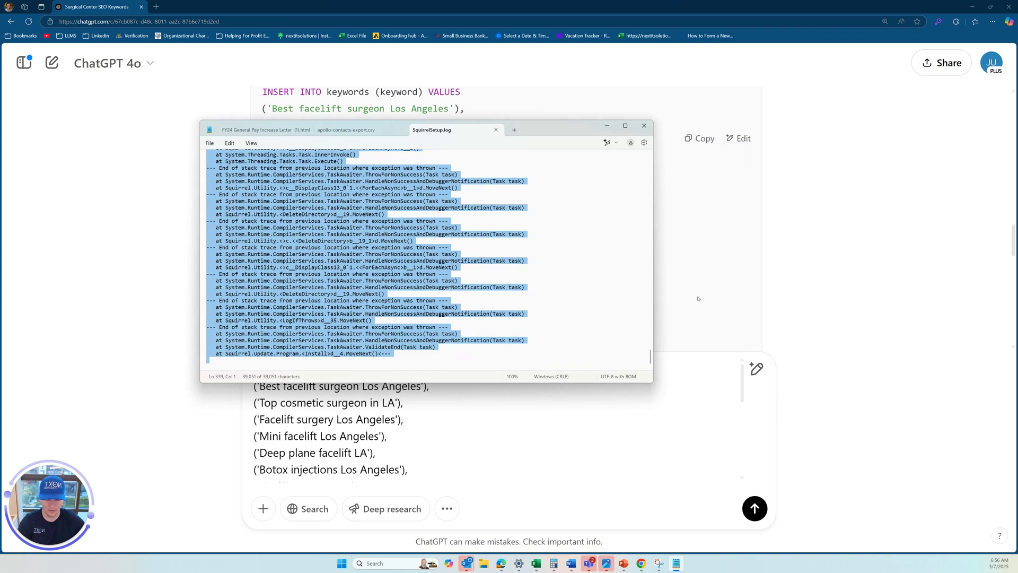
{"action": "key", "text": "ctrl+v"}
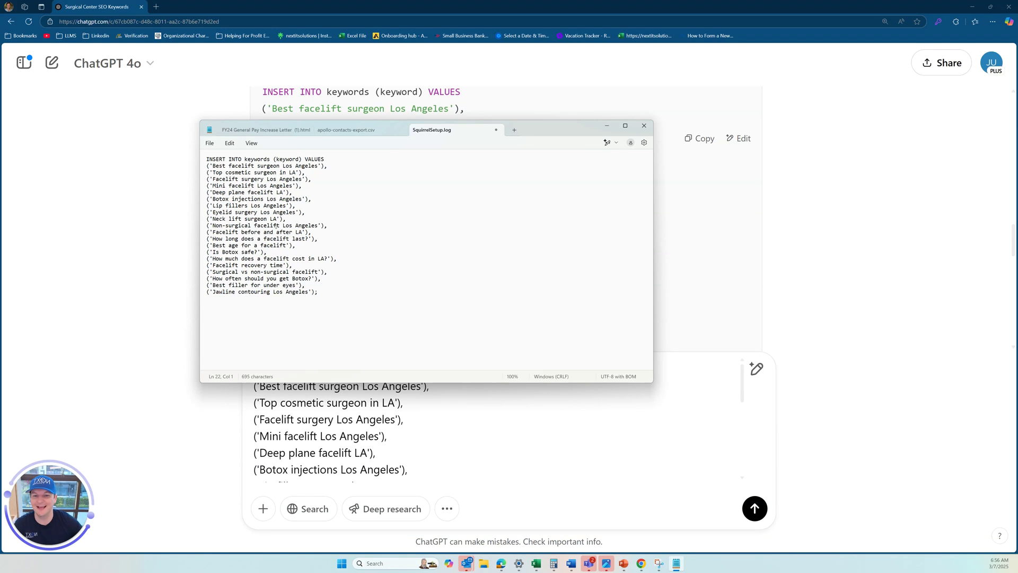
{"action": "left_click_drag", "start_coordinate": [318, 293], "coordinate": [207, 166]}
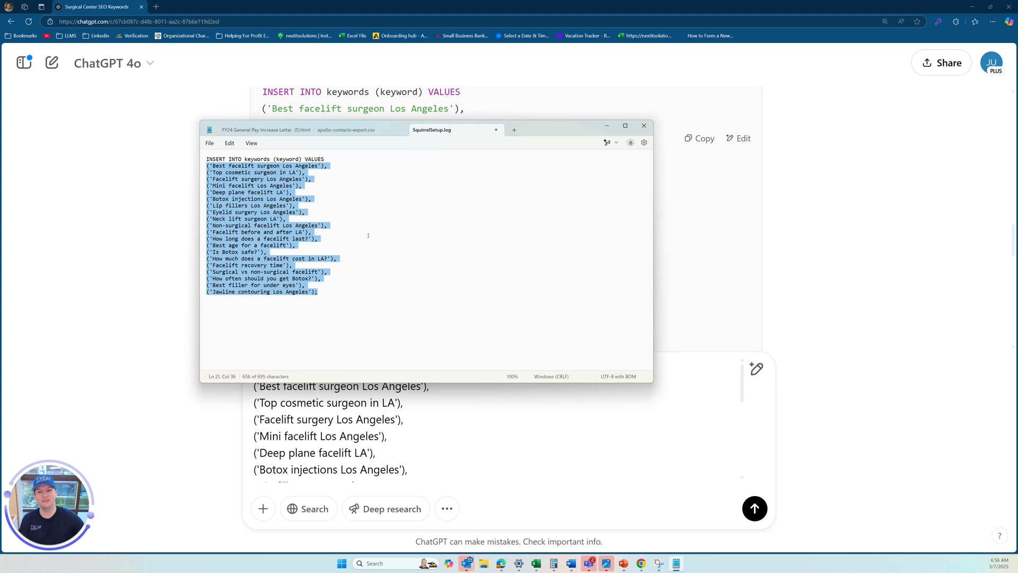
{"action": "left_click", "coordinate": [825, 257]}
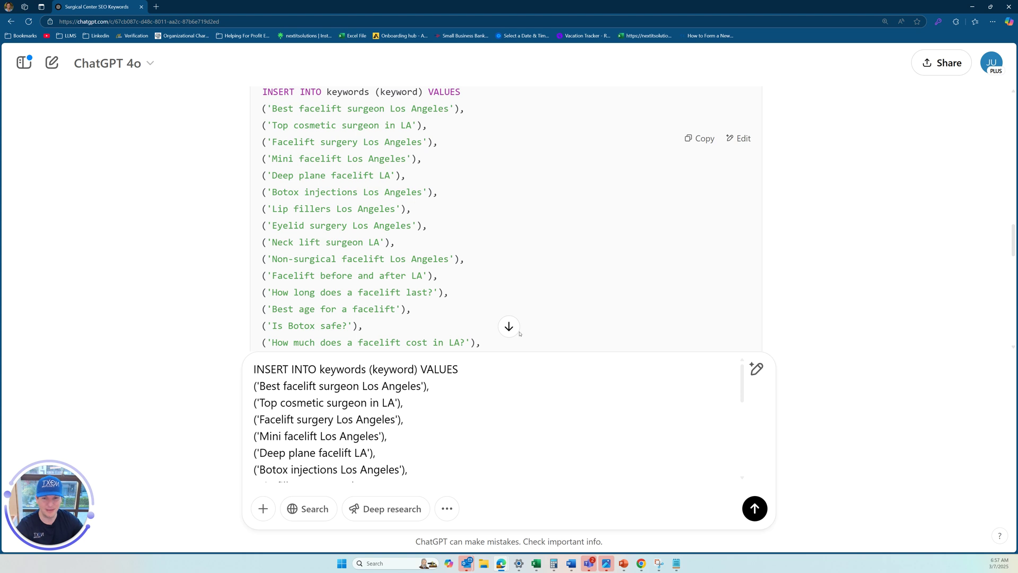
{"action": "scroll", "coordinate": [507, 325], "scroll_direction": "up", "scroll_amount": 5}
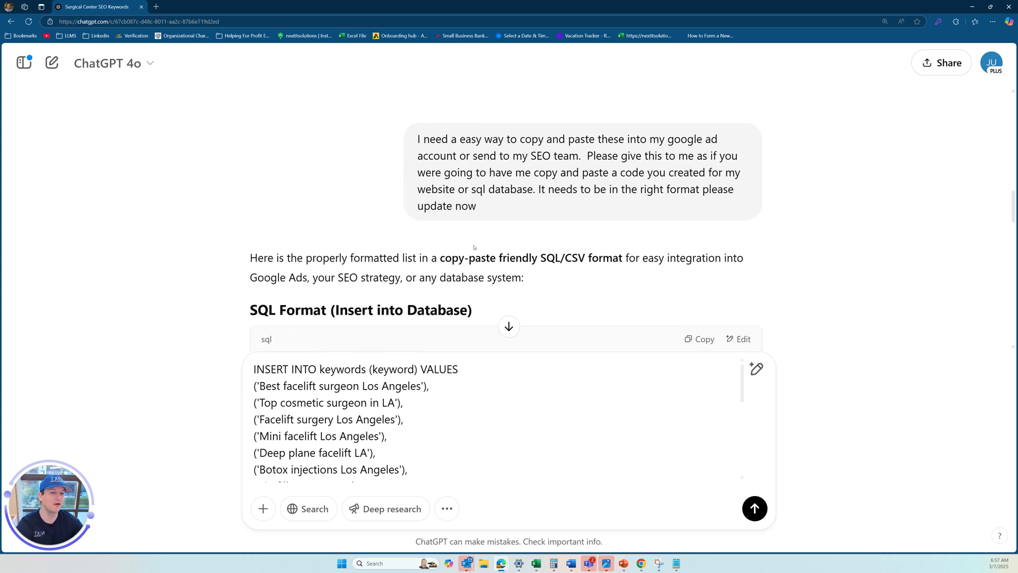
{"action": "scroll", "coordinate": [474, 247], "scroll_direction": "up", "scroll_amount": 8}
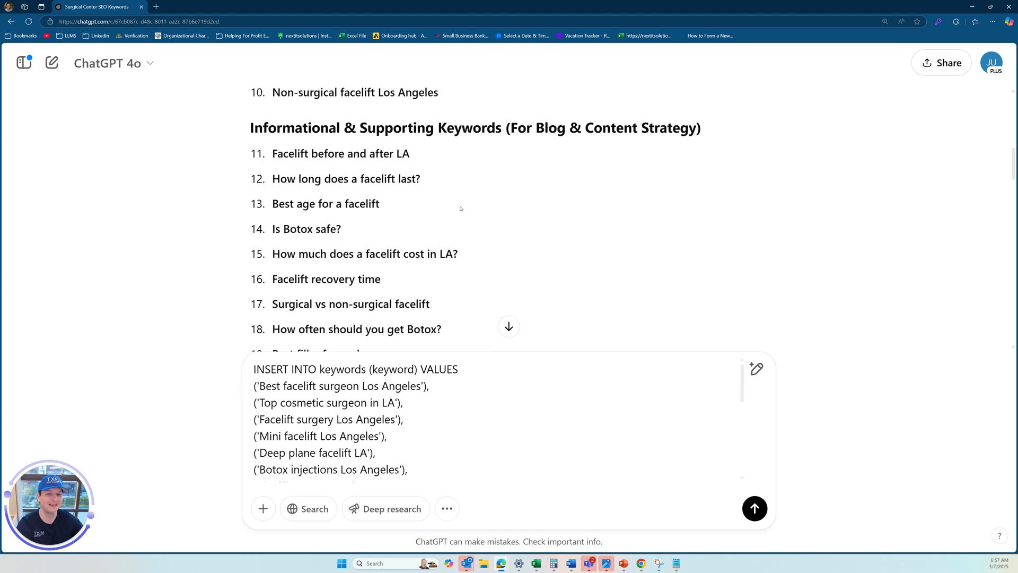
{"action": "scroll", "coordinate": [462, 215], "scroll_direction": "up", "scroll_amount": 3}
{"action": "scroll", "coordinate": [464, 219], "scroll_direction": "down", "scroll_amount": 3}
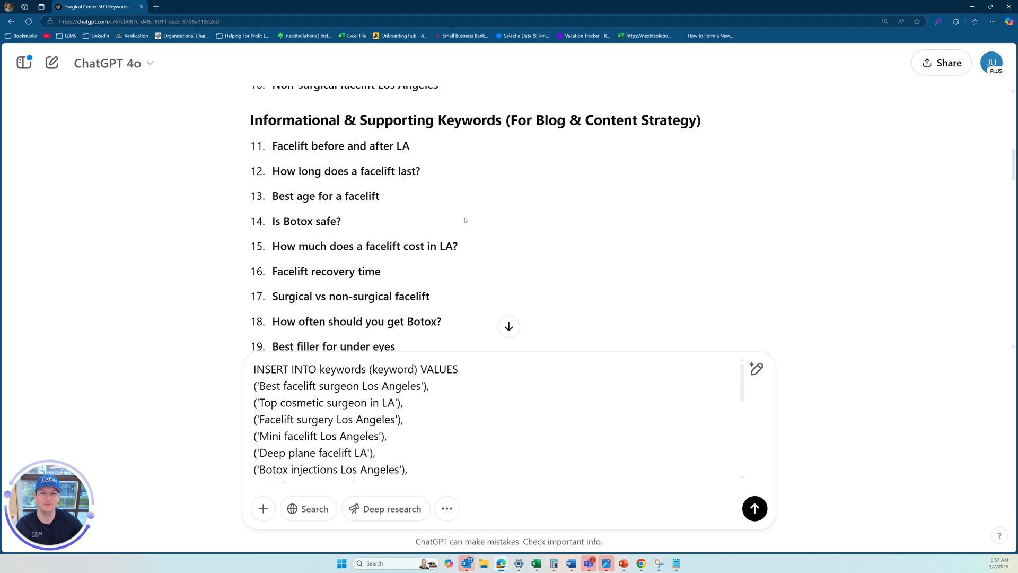
{"action": "scroll", "coordinate": [465, 220], "scroll_direction": "down", "scroll_amount": 10}
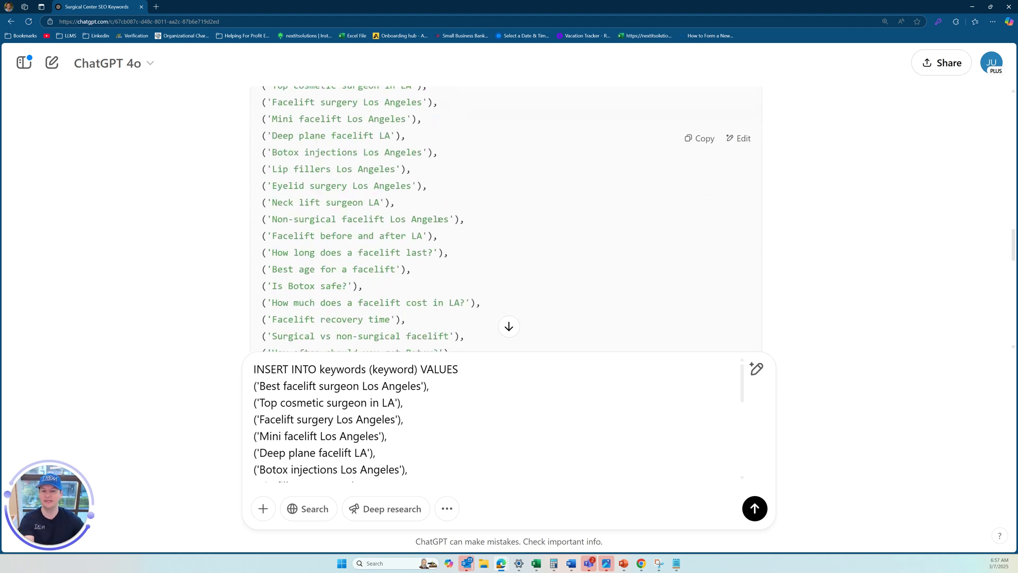